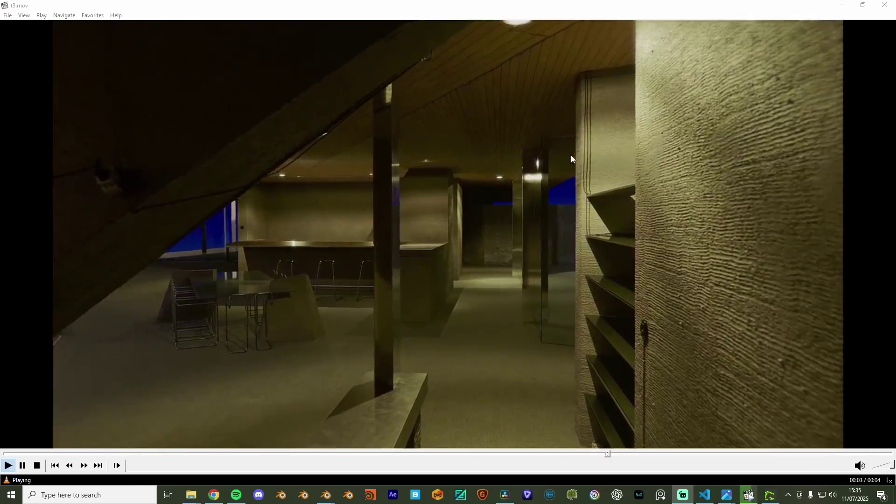
- Switch to the guldsten2 Blender file and open the concrete wall mesh for editing in an enlarged 3D viewport
mouse_move(325, 495)
left_click(366, 446)
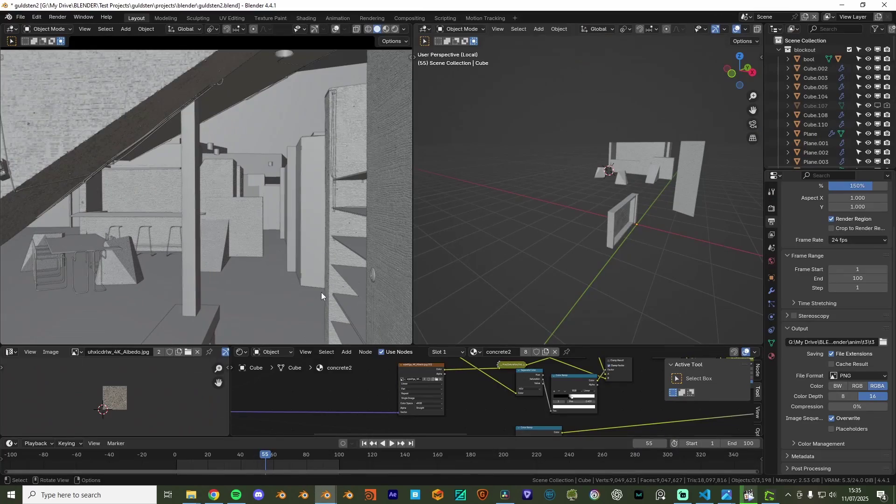
middle_click_drag(616, 243, 623, 324)
key("ctrl+space")
scroll(601, 230, "down", 5)
scroll(489, 287, "up", 3)
scroll(532, 267, "up", 2)
key("Tab")
key("x")
left_click(502, 221)
left_click(529, 217)
- Move the ledge block's lower end vertices along the Y axis so the end face slopes inward
key("alt+z")
key("1")
left_click_drag(628, 306, 691, 379)
key("g")
key("x")
key("y")
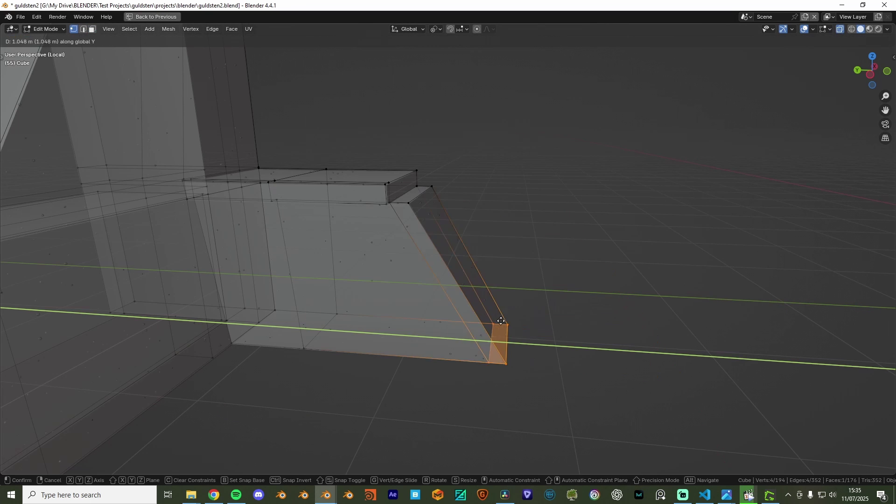
left_click(340, 299)
- Duplicate the ledge block's face and extrude the copy upward into a tall block on the wall
key("alt+z")
middle_click_drag(366, 192, 442, 210, "shift")
left_click(460, 205)
key("shift+d")
left_click(444, 294)
key("e")
left_click(469, 60)
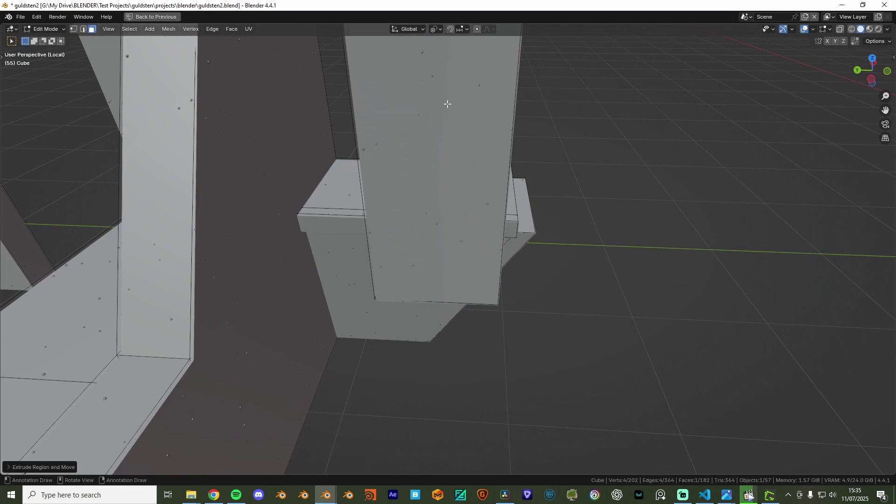
middle_click_drag(494, 167, 442, 168)
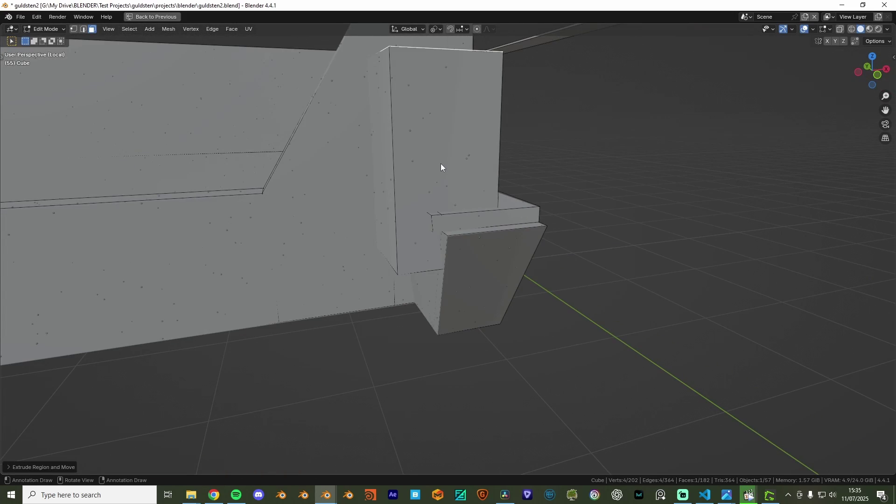
- Leave Edit Mode and examine the edited concrete wall through the camera view
key("Tab")
middle_click_drag(441, 166, 452, 233)
scroll(528, 324, "down", 6)
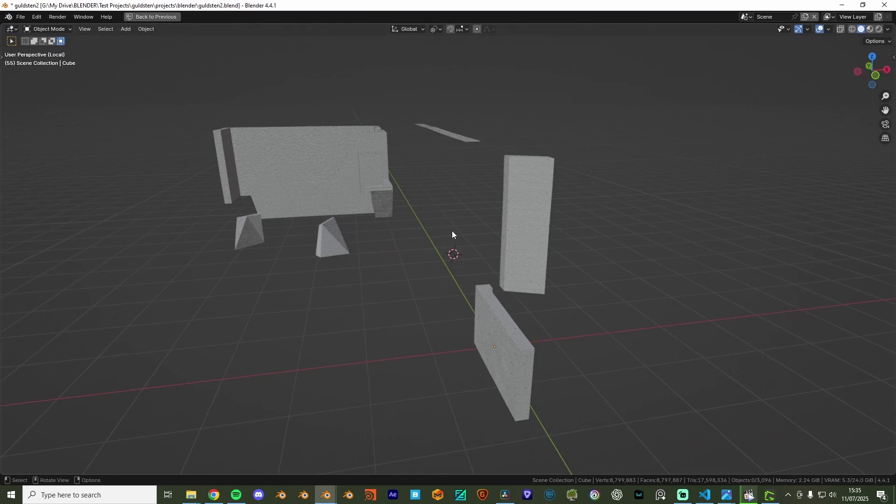
key("KP_0")
scroll(448, 250, "up", 5)
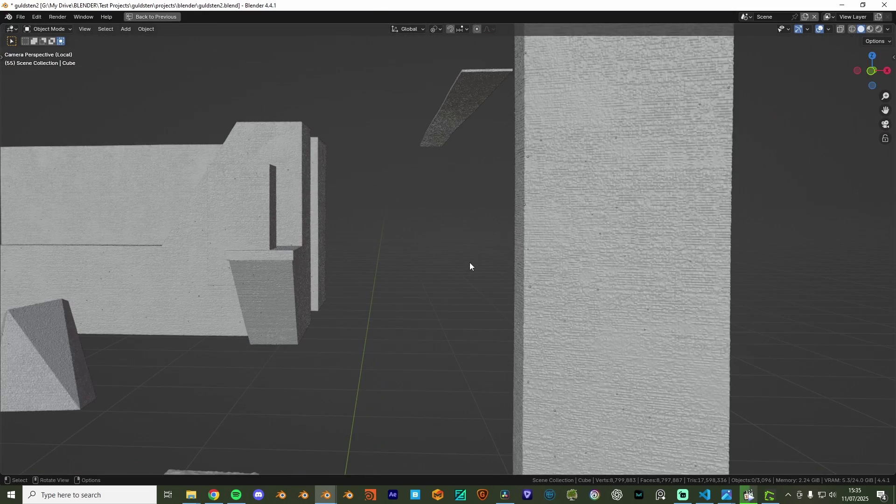
scroll(470, 262, "down", 3)
middle_click_drag(383, 268, 482, 222, "shift")
scroll(482, 222, "up", 2)
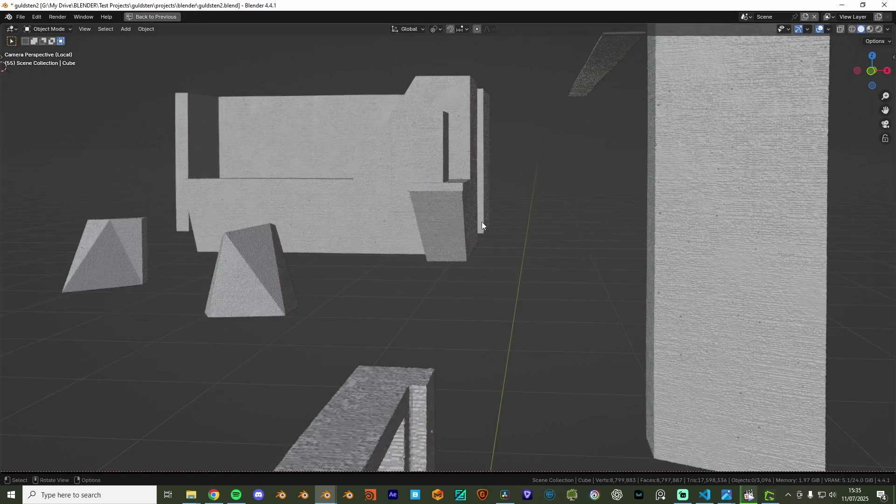
key("ctrl+space")
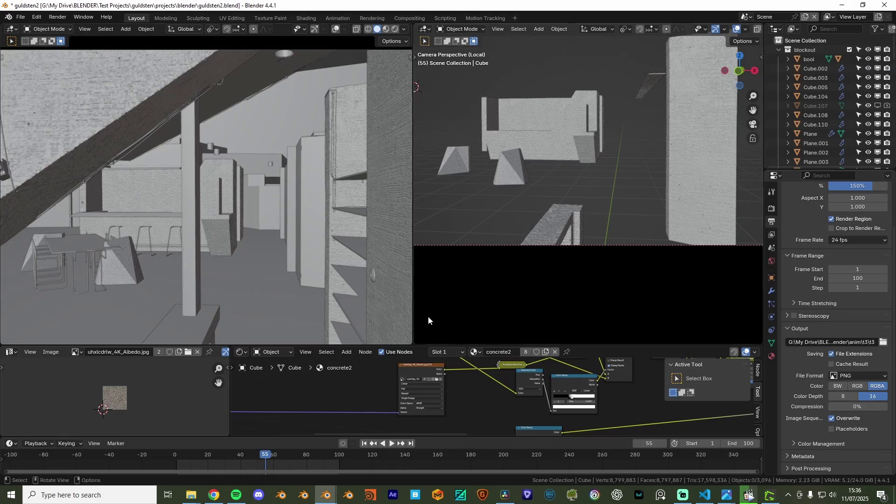
- Switch to the democonc Blender file and select the slanted concrete beam
mouse_move(326, 494)
left_click(365, 469)
scroll(363, 239, "up", 4)
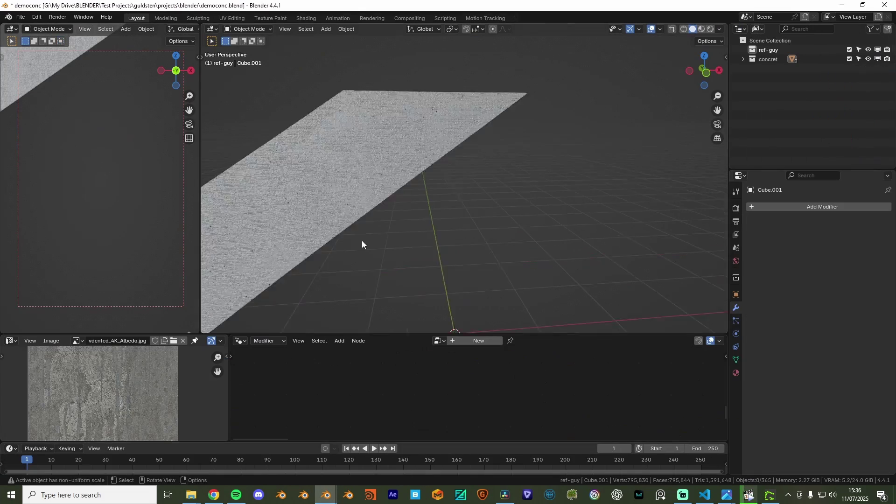
key("ctrl+space")
middle_click_drag(363, 240, 503, 241)
left_click(465, 230)
key("ctrl+space")
- Collapse the beam's modifiers to review the stack, and expand the Boolean modifier's settings
left_click(752, 235)
left_click(752, 247)
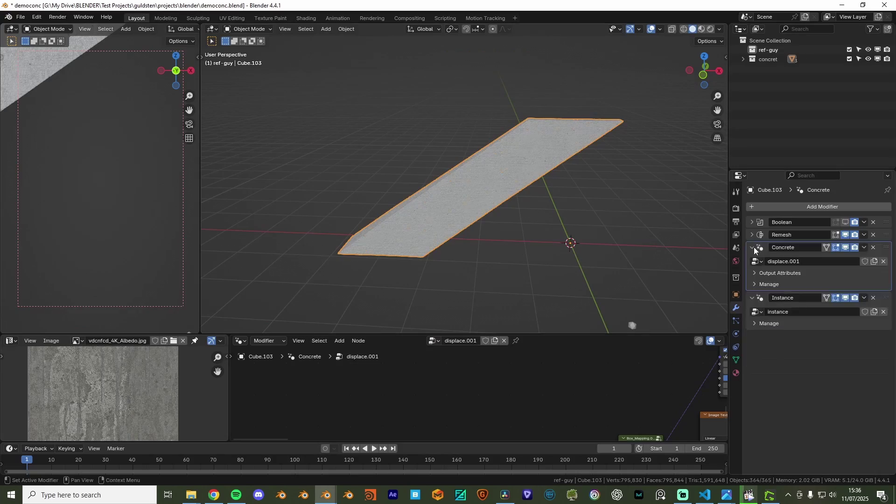
left_click(753, 260)
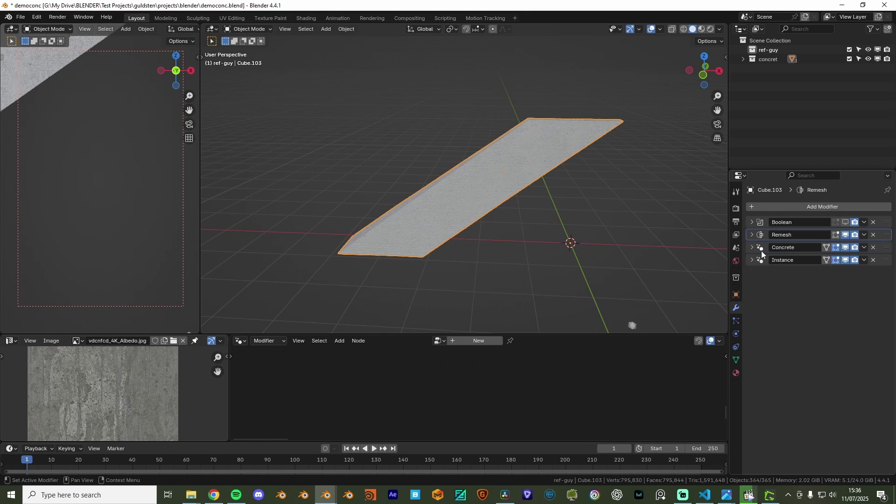
left_click(761, 259)
left_click(760, 224)
scroll(480, 241, "up", 4)
middle_click_drag(690, 230, 662, 230)
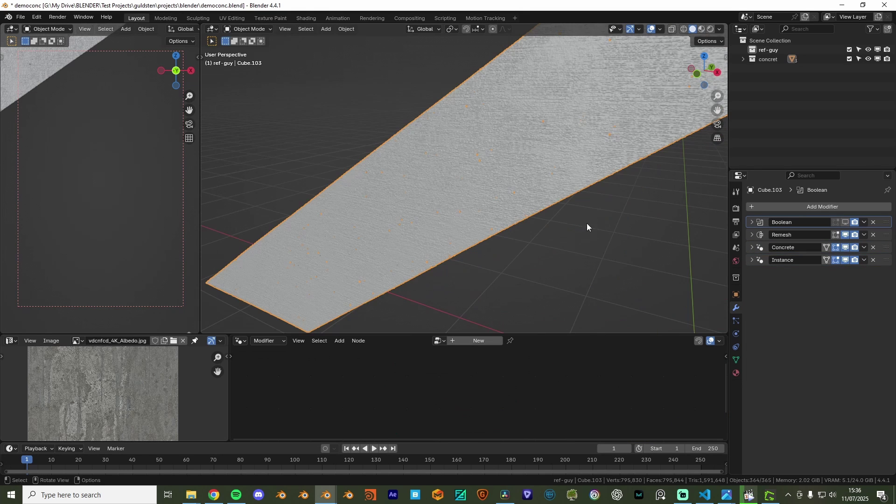
left_click(752, 222)
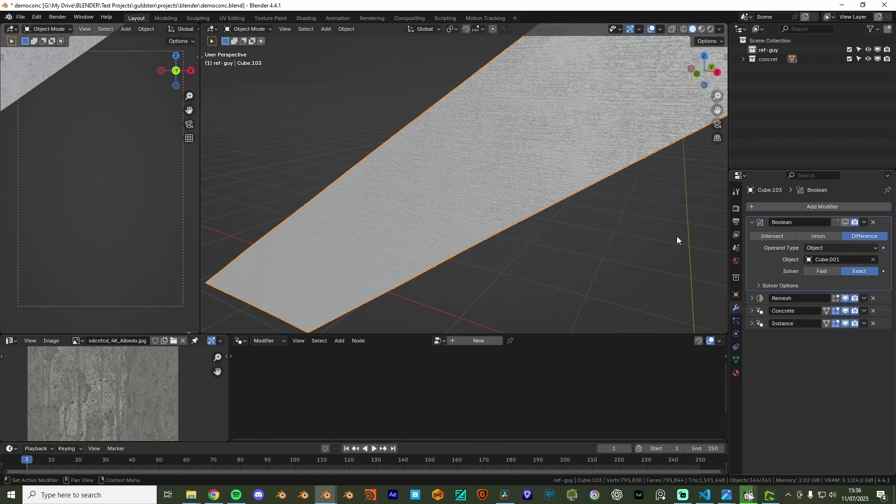
- Unhide the cutter cube and enable the Boolean modifier's viewport display on the beam
key("alt+h")
middle_click_drag(609, 225, 501, 220)
left_click(553, 224)
scroll(501, 219, "down", 4)
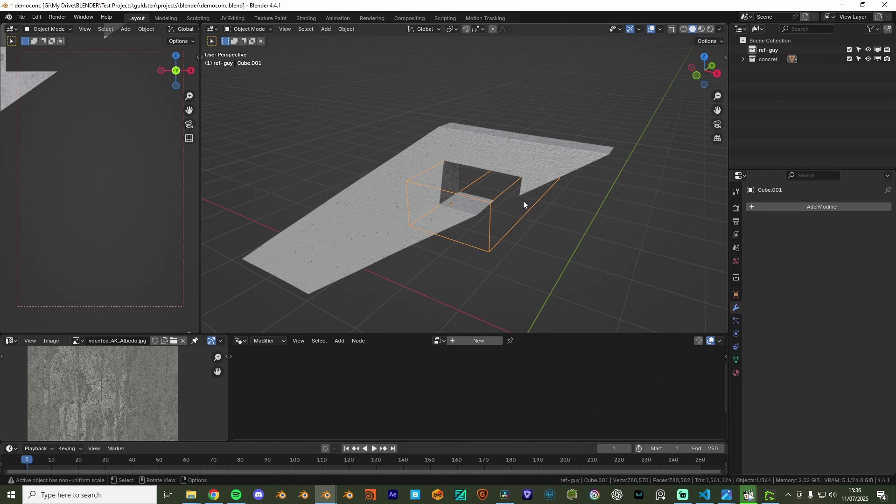
left_click(559, 154)
left_click(491, 202)
left_click(522, 162)
left_click(752, 228)
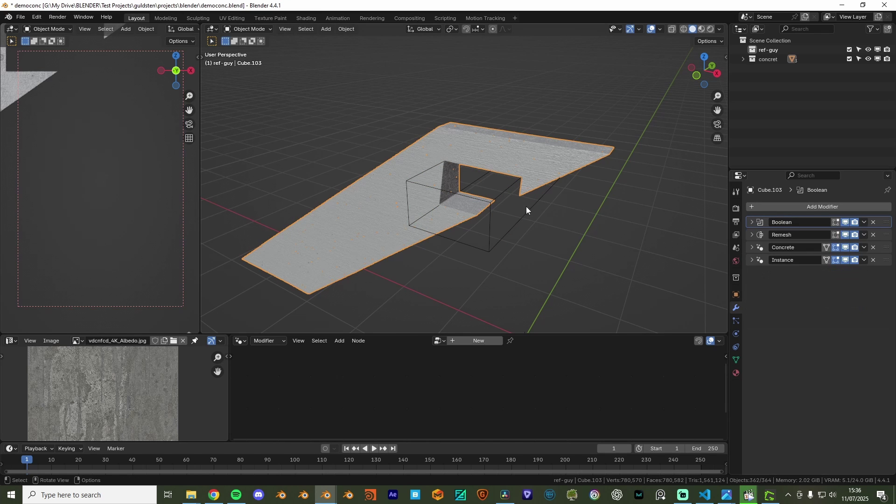
- Hide the cutter cube and reselect the concrete beam
left_click(489, 204)
key("h")
left_click(428, 187)
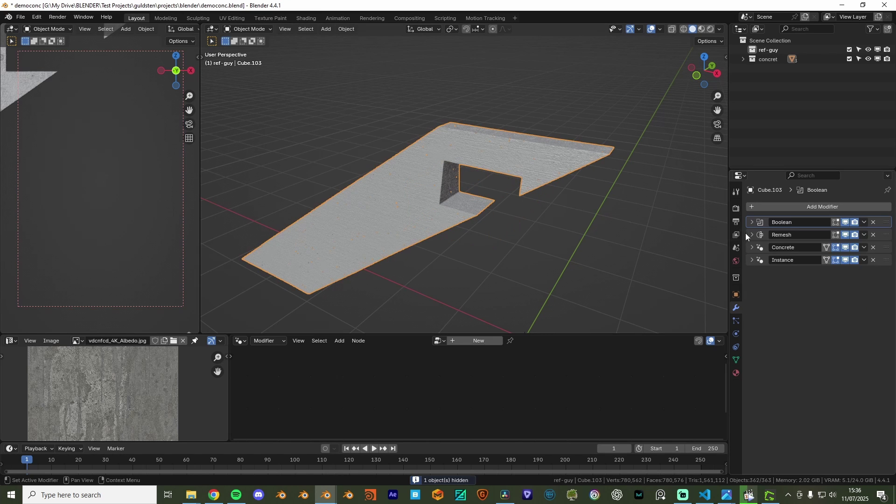
- Expand the beam's Remesh modifier and inspect its voxel settings and the surface up close
left_click(752, 235)
middle_click_drag(481, 188, 509, 192)
scroll(416, 187, "down", 3)
scroll(416, 187, "up", 3)
middle_click_drag(555, 166, 597, 189)
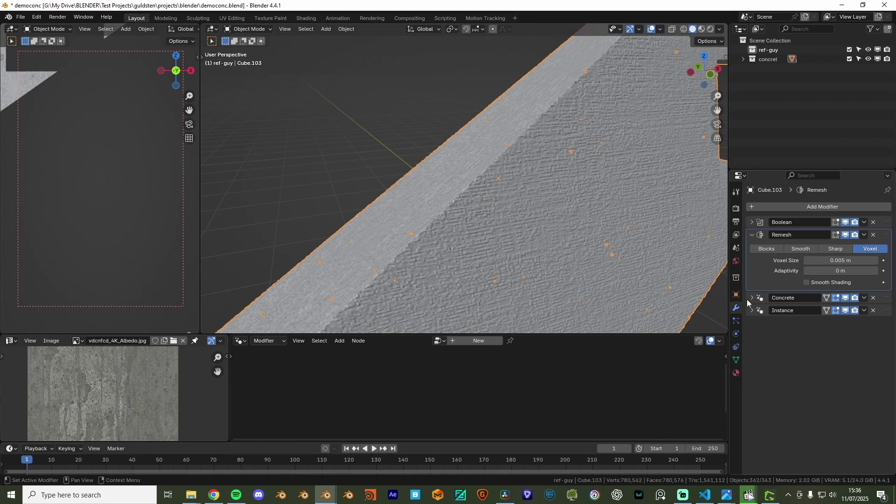
- Expand the Concrete modifier and toggle its viewport display off and on to compare the surface relief
left_click(752, 235)
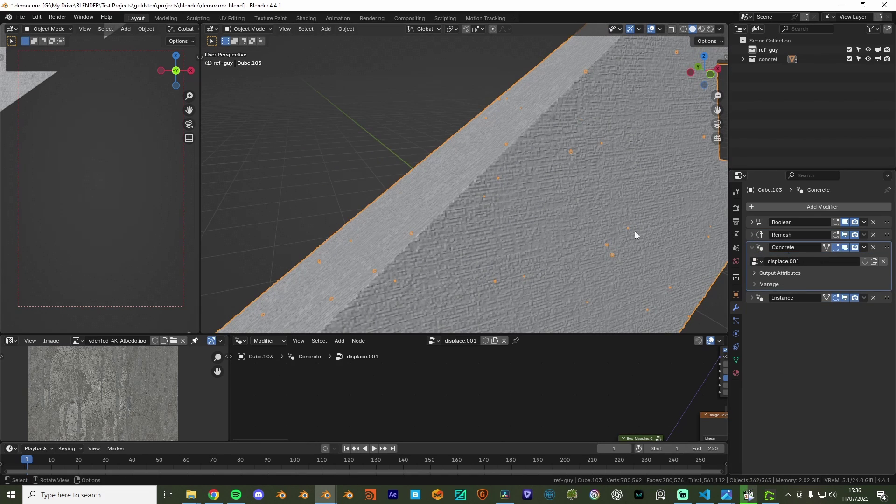
scroll(576, 215, "down", 5)
middle_click_drag(576, 215, 588, 194)
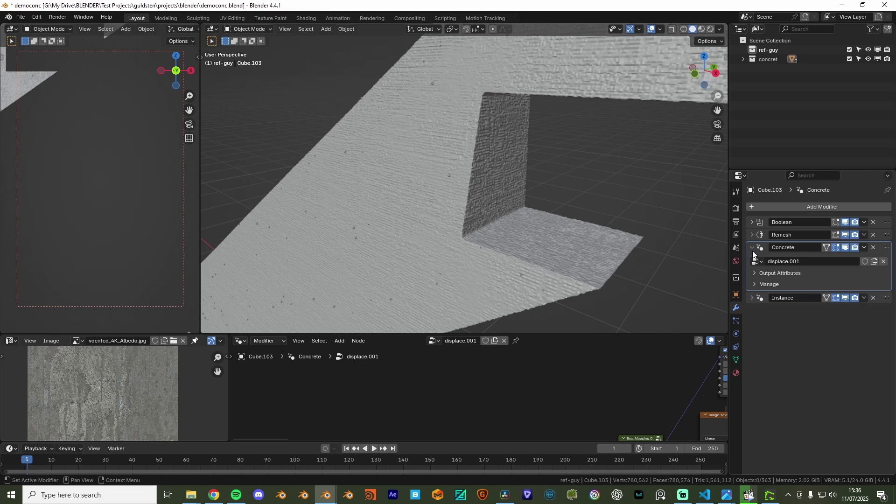
left_click(845, 248)
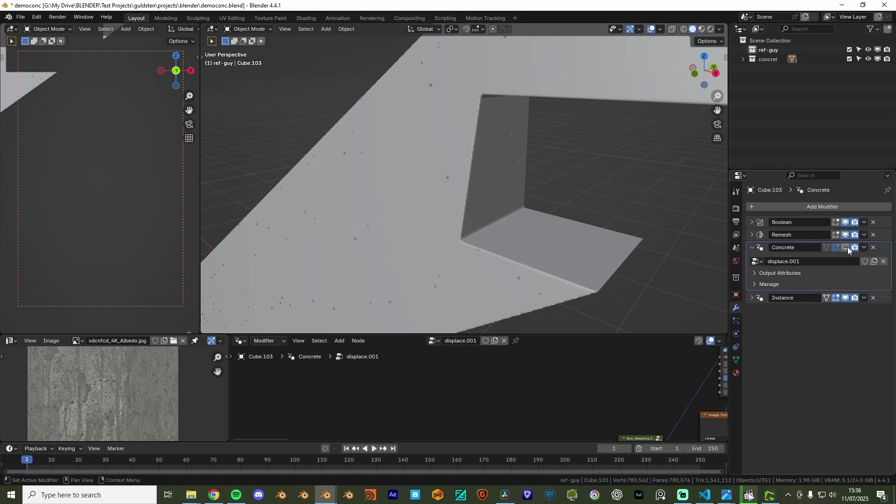
left_click(846, 248)
- Display the Instance modifier's node group on the beam, and review the t3.mov render before returning to Blender
left_click(752, 297)
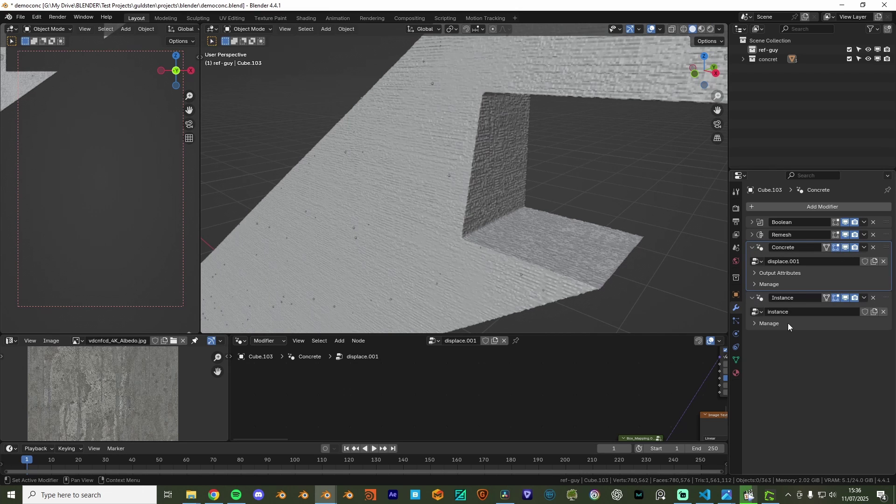
left_click(759, 300)
middle_click_drag(665, 281, 517, 254)
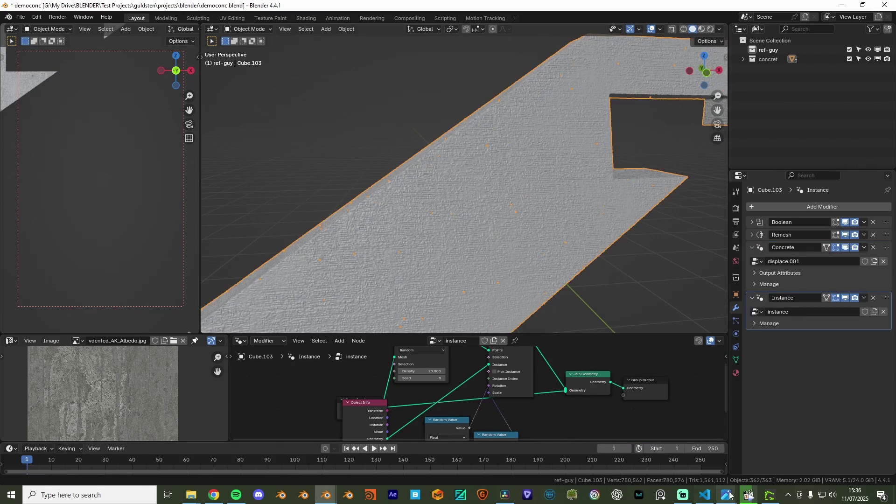
left_click(748, 495)
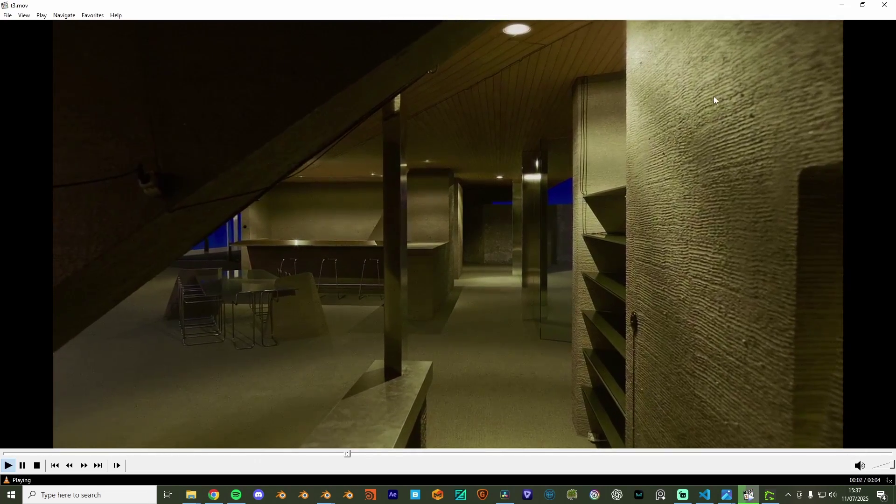
key("alt+Tab")
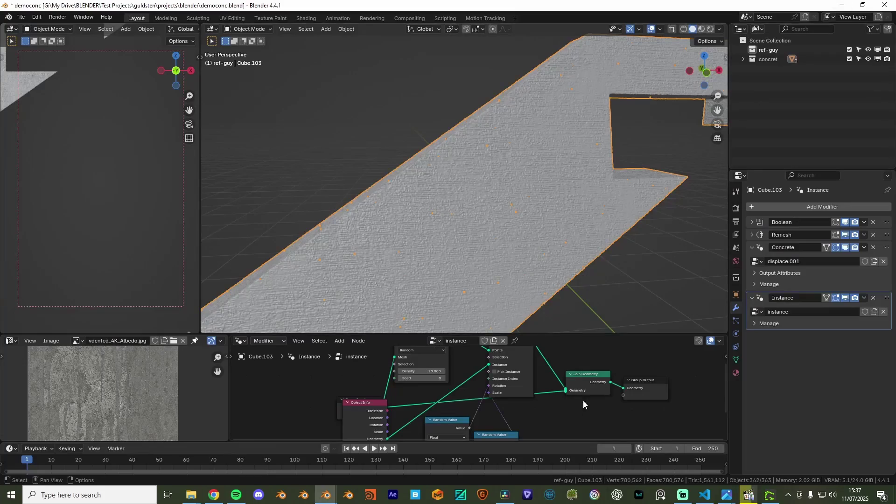
- Hide the concrete beam and add a new cube at the 3D cursor
scroll(551, 303, "down", 5)
left_click_drag(574, 340, 560, 371)
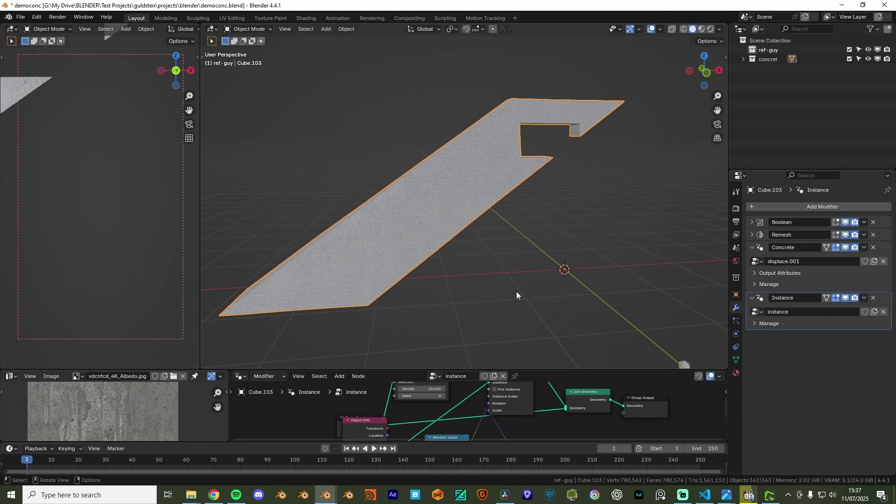
key("h")
key("shift+a")
mouse_move(542, 259)
left_click(579, 267)
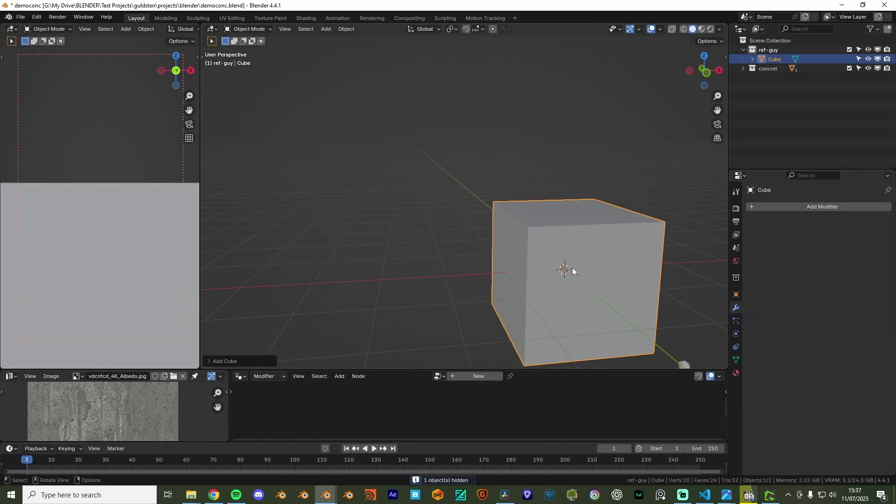
- Scale the new cube down and raise it along the Z axis
key("KP_1")
key("s")
left_click(532, 221)
key("g")
key("z")
left_click(556, 191)
middle_click_drag(556, 200, 620, 230)
- Apply the cube's transform, and hide the small rock object nearby
key("ctrl+a")
left_click(596, 223)
left_click(649, 263)
left_click(514, 193)
- Raise the cube's upper edge on the negative X side along Z and extrude that side outward into a slope-topped block
key("KP_1")
key("Tab")
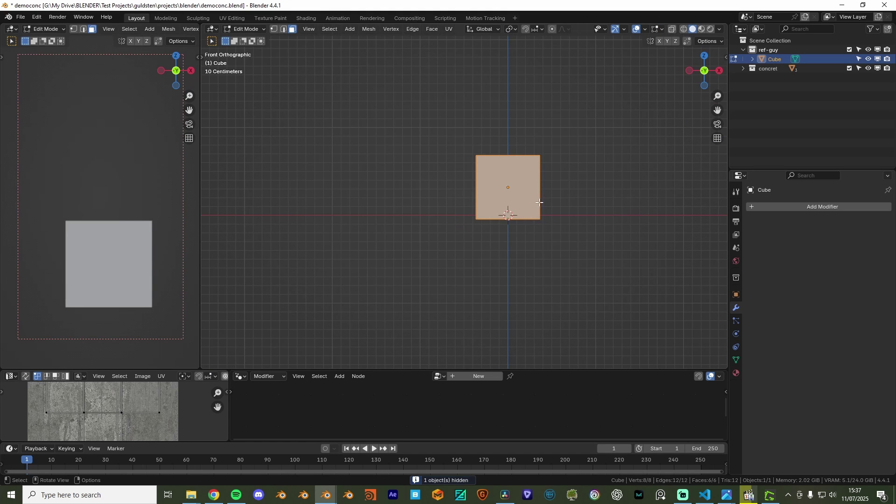
left_click_drag(460, 140, 481, 174)
key("g")
key("z")
middle_click_drag(481, 174, 448, 229, "shift")
left_click(514, 142)
key("e")
key("Tab")
- Place the 3D cursor on the extruded part of the block and add a smaller second cube there
right_click(474, 219, "shift")
key("shift+a")
left_click(507, 229)
key("s")
left_click(519, 224)
- Raise and resize the second cube, and stretch it along Y until it passes through the block's upper part
key("g")
key("z")
key("s")
left_click(620, 190)
key("s")
key("y")
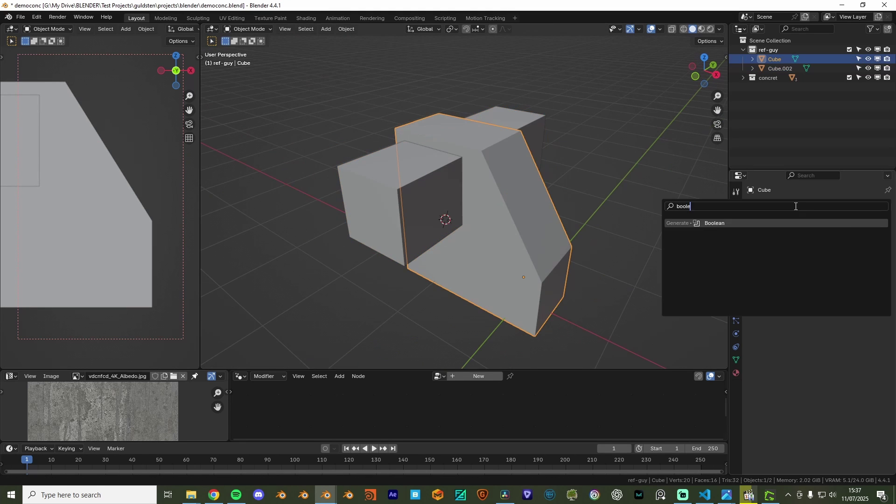
- Add a Boolean modifier to the sloped block with the second cube as its cutter object
key("Return")
left_click(873, 260)
left_click(376, 209)
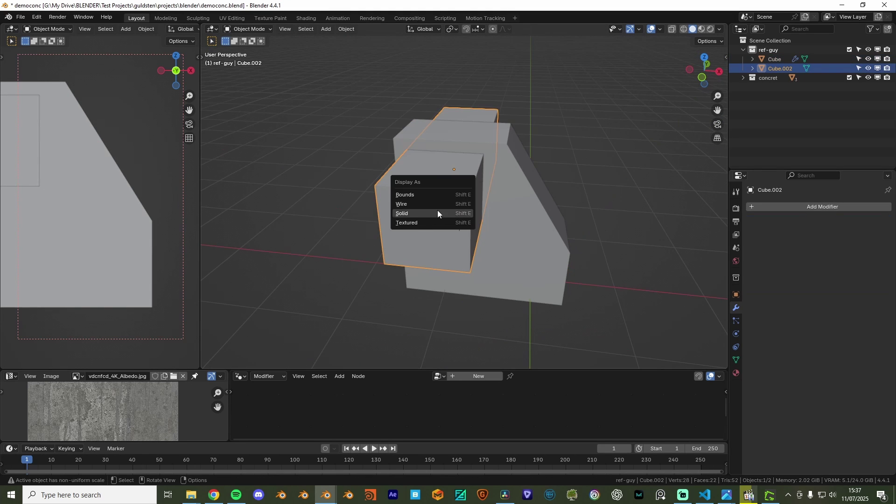
- Display the cutter cube as wire, hide it, and select the sloped block with its Boolean settings collapsed
left_click(438, 201)
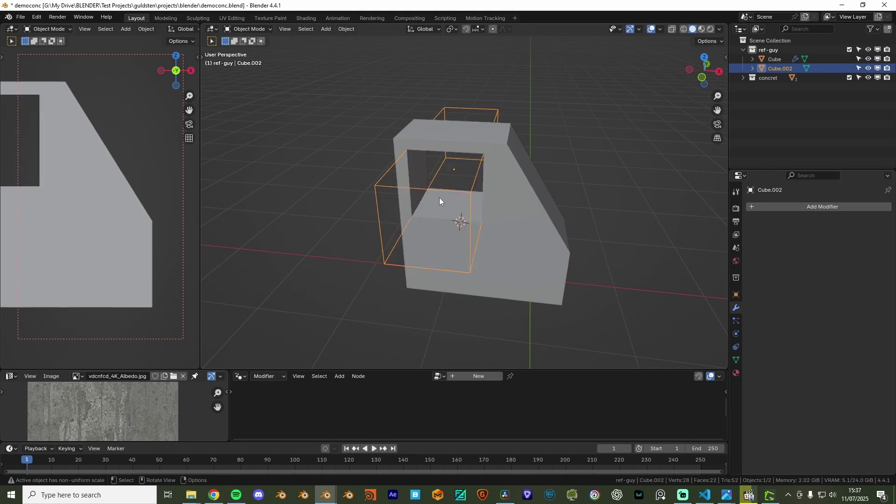
middle_click_drag(438, 198, 485, 205)
scroll(485, 205, "up", 3)
key("h")
left_click(491, 214)
left_click(752, 224)
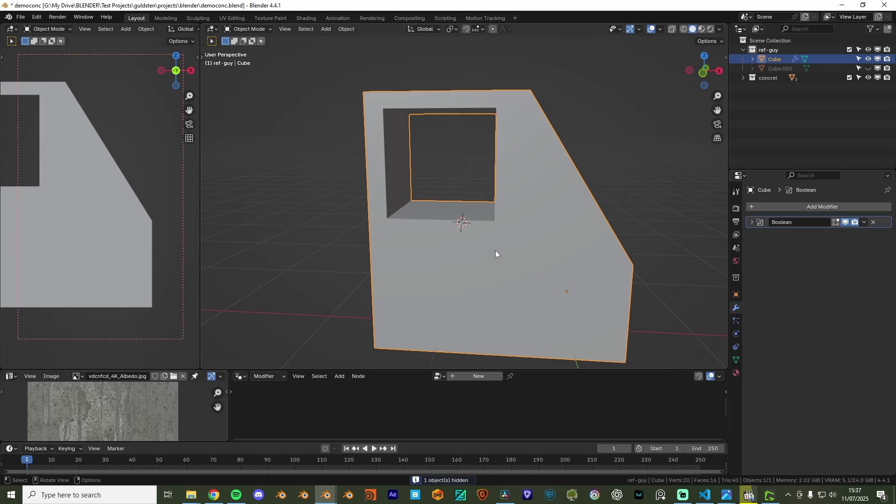
- Apply the object transform of the sloped block
scroll(426, 277, "up", 2)
key("ctrl+a")
left_click(441, 240)
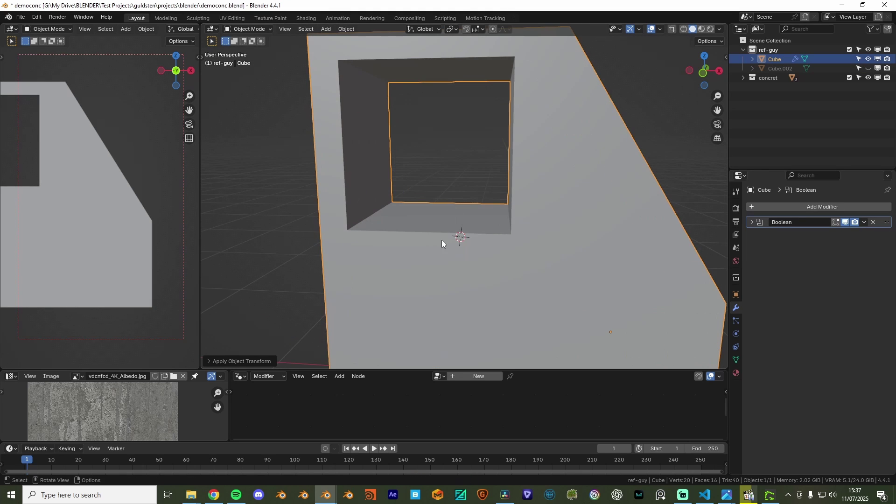
middle_click_drag(442, 240, 514, 234)
- Add a Remesh modifier to the block and set its voxel size to about 0.0147 m
left_click(779, 206)
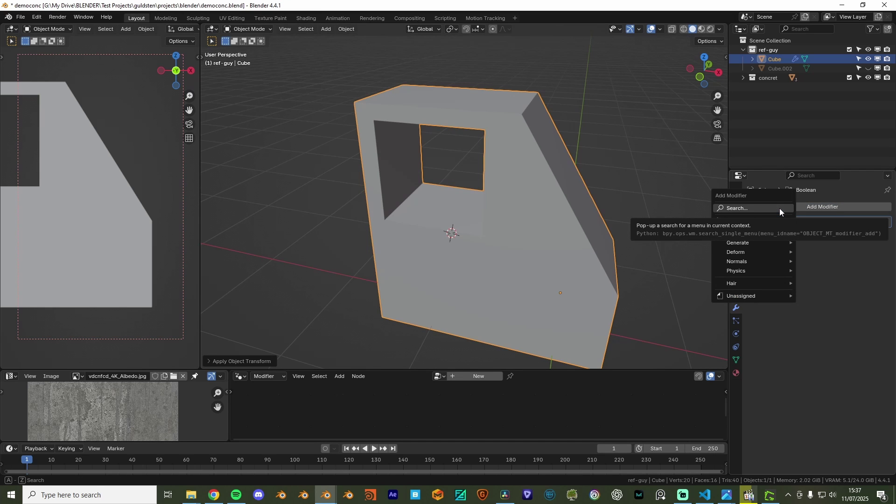
type("remesh")
key("Return")
left_click_drag(846, 264, 816, 263)
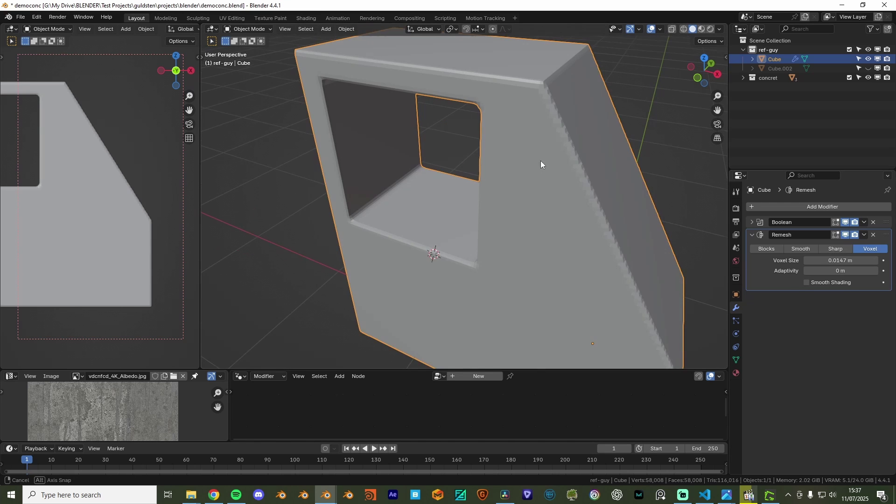
- Set the block's Remesh voxel size to 0.005 m
middle_click_drag(541, 161, 660, 236)
left_click_drag(840, 260, 831, 270)
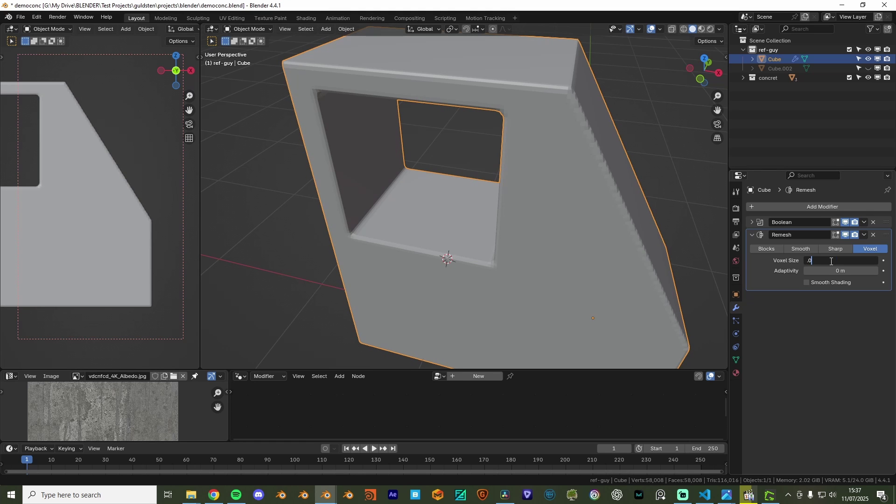
key("Return")
middle_click_drag(663, 198, 584, 230)
scroll(640, 189, "down", 2)
left_click(640, 191)
left_click(584, 230)
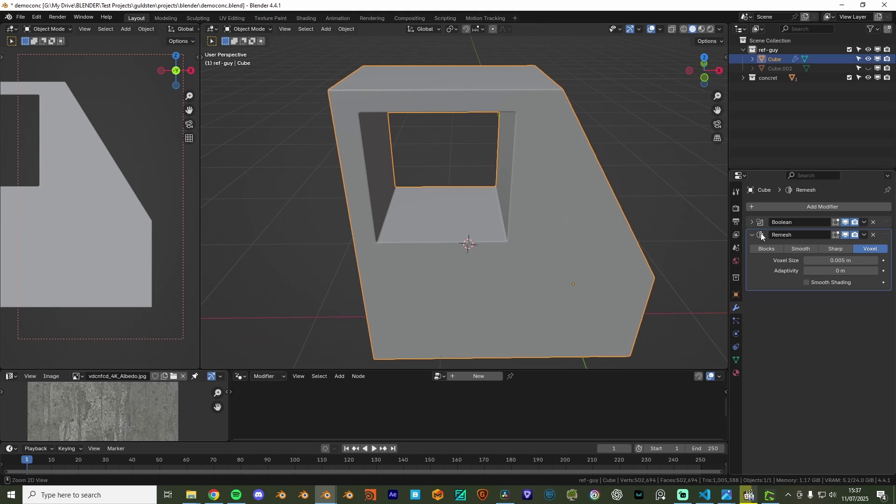
- Try applying the Remesh modifier, inspect the block's mesh in Edit Mode, and undo the application
key("ctrl+a")
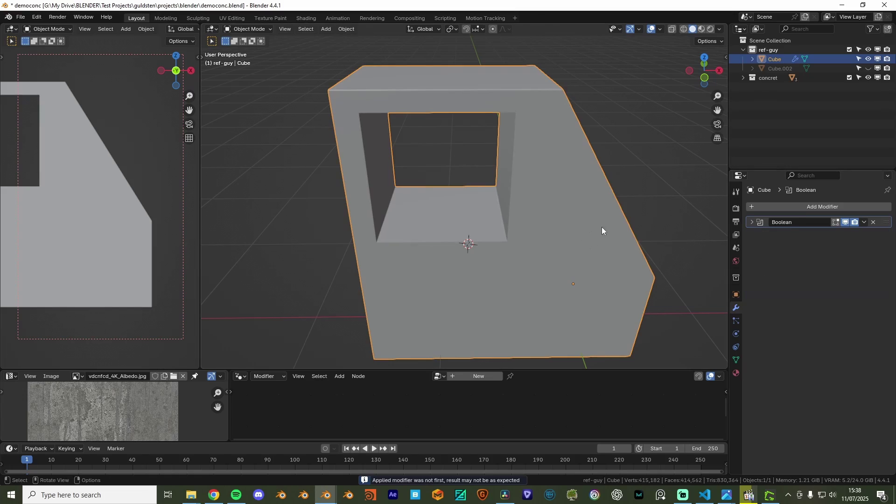
key("Tab")
middle_click_drag(603, 226, 540, 220)
key("Tab")
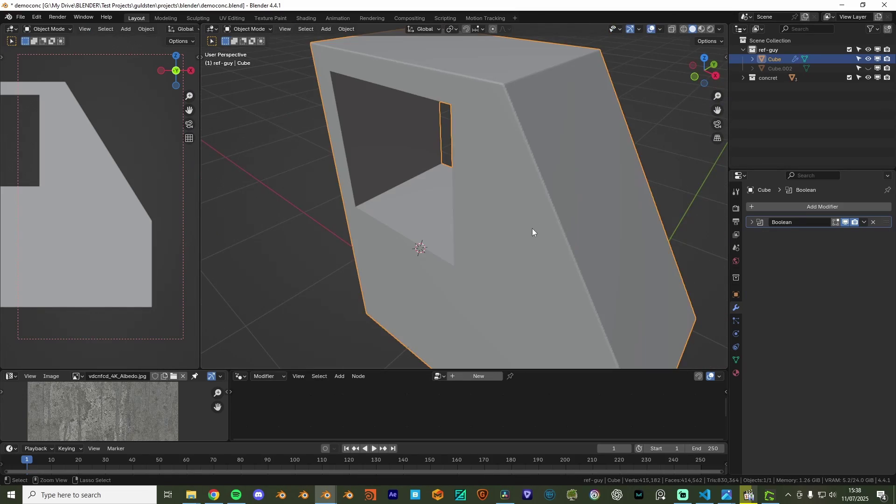
key("Tab")
key("ctrl+z")
key("ctrl+z")
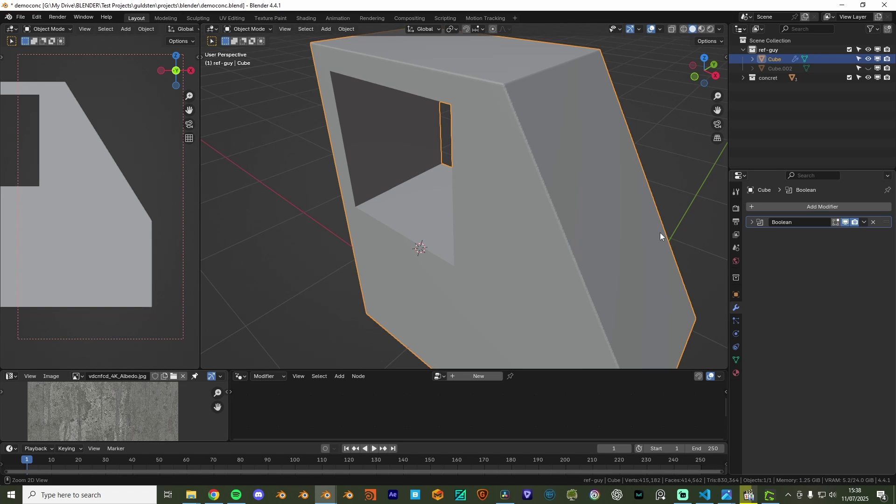
- Collapse the Remesh settings and add a Geometry Nodes modifier with a new node group to the block
middle_click_drag(547, 197, 602, 199)
scroll(602, 198, "down", 2)
left_click(752, 234)
left_click(770, 207)
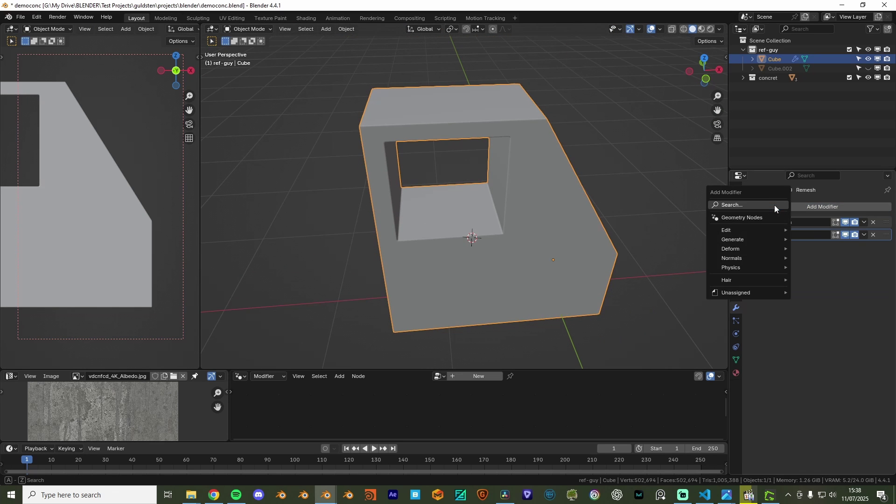
type("geo")
key("Return")
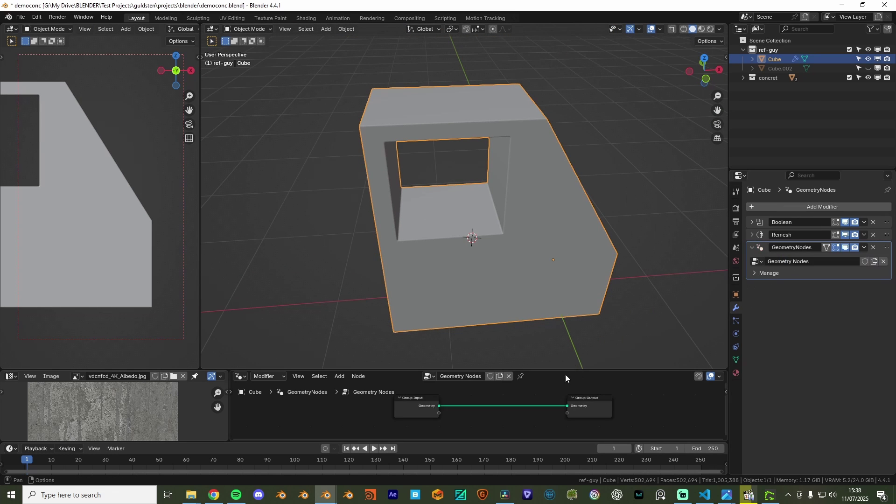
- Enlarge the node editor and insert a Set Position node between Group Input and Group Output
left_click_drag(565, 372, 566, 252)
left_click_drag(227, 327, 159, 327)
left_click_drag(420, 350, 277, 350)
scroll(418, 375, "up", 1)
mouse_move(416, 372)
middle_mouse_down()
mouse_move(430, 340)
mouse_move(410, 369)
middle_mouse_up()
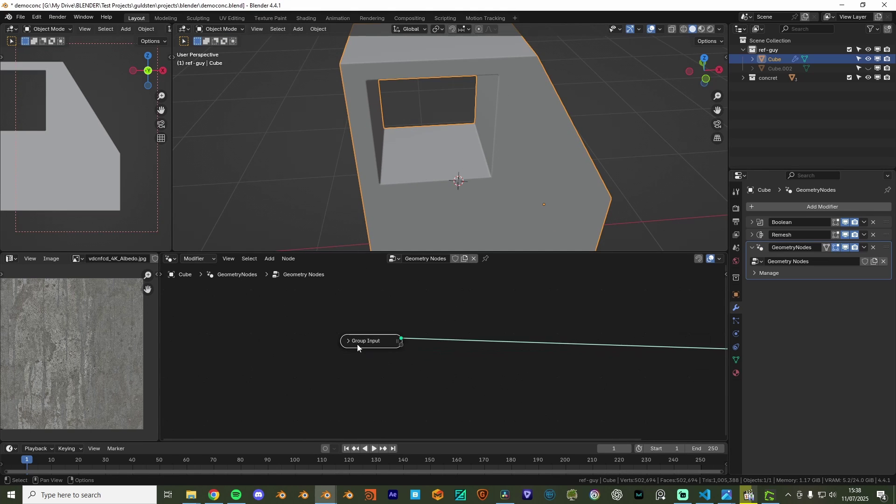
left_click(350, 345)
middle_click_drag(550, 385, 457, 375)
key("shift+a")
type("set p")
key("Return")
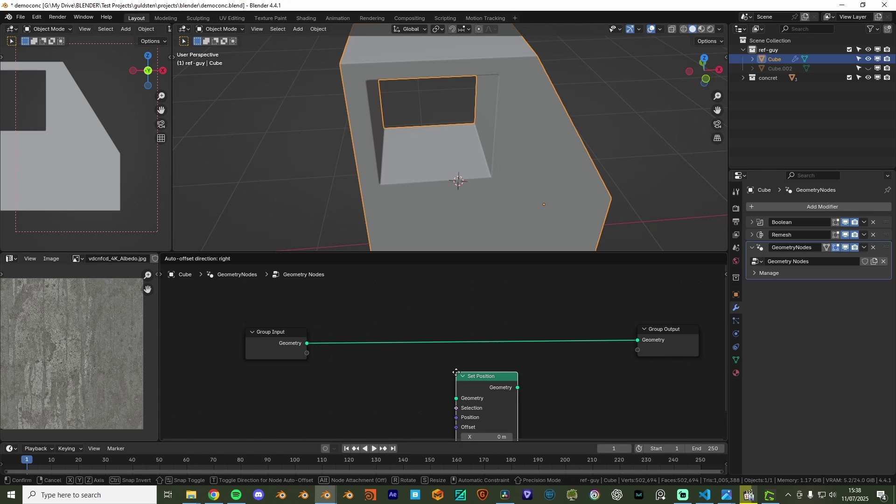
left_click(400, 306)
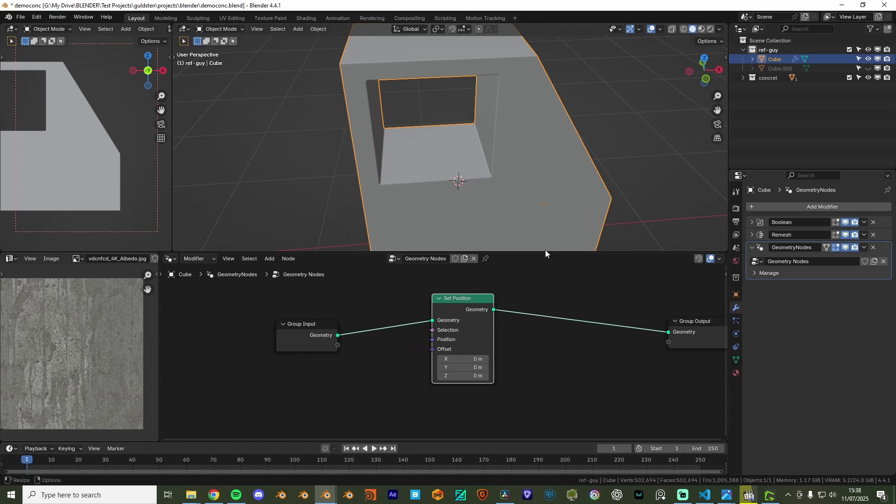
left_click_drag(546, 250, 546, 316)
middle_click_drag(382, 237, 419, 216)
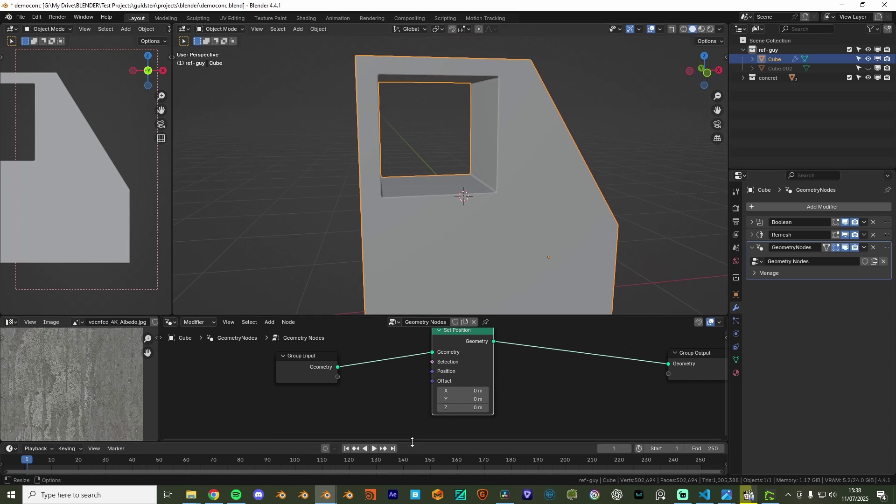
- Duplicate the Set Position node and insert the copy just before Group Output
key("shift+d")
left_click(516, 349)
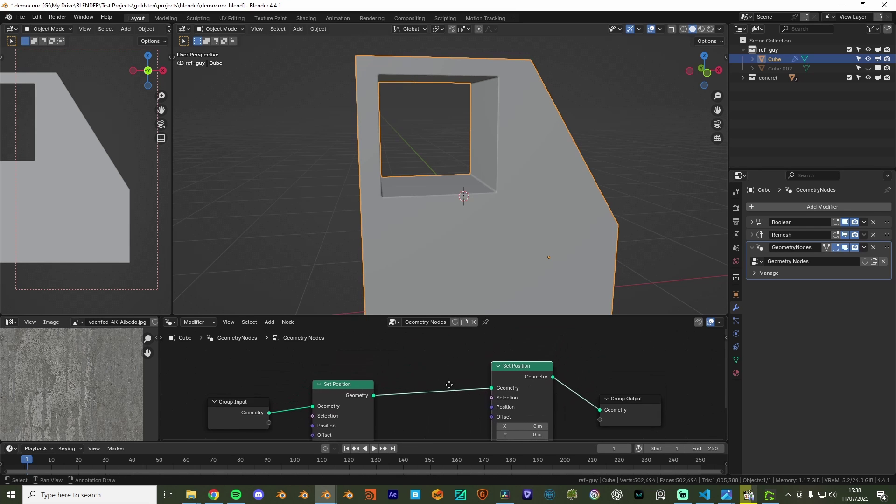
middle_click_drag(489, 255, 509, 287)
- Hide the block, show the finished concrete object Cube.103, and bring up its Concrete modifier's node group
left_click(868, 59)
left_click(868, 68)
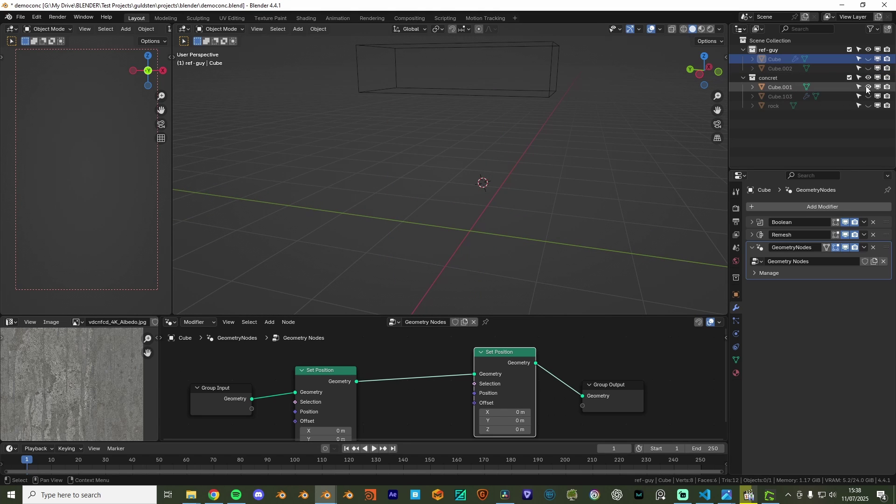
left_click(869, 96)
left_click(482, 176)
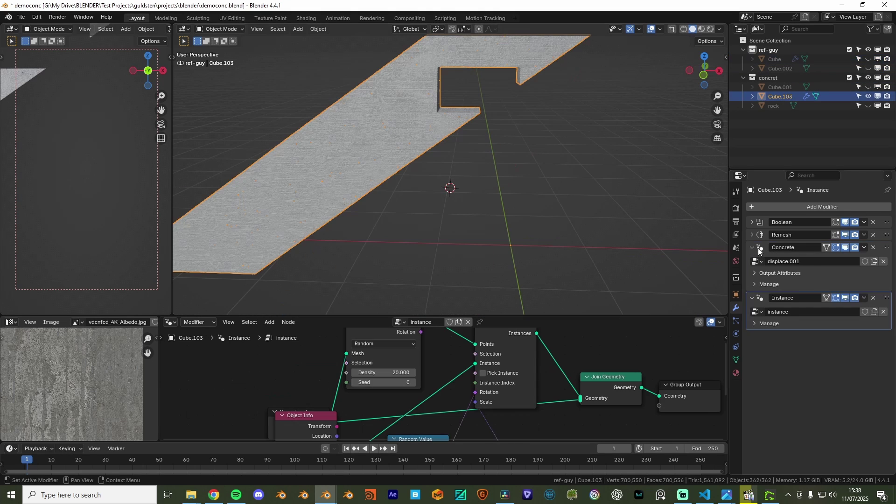
left_click(761, 249)
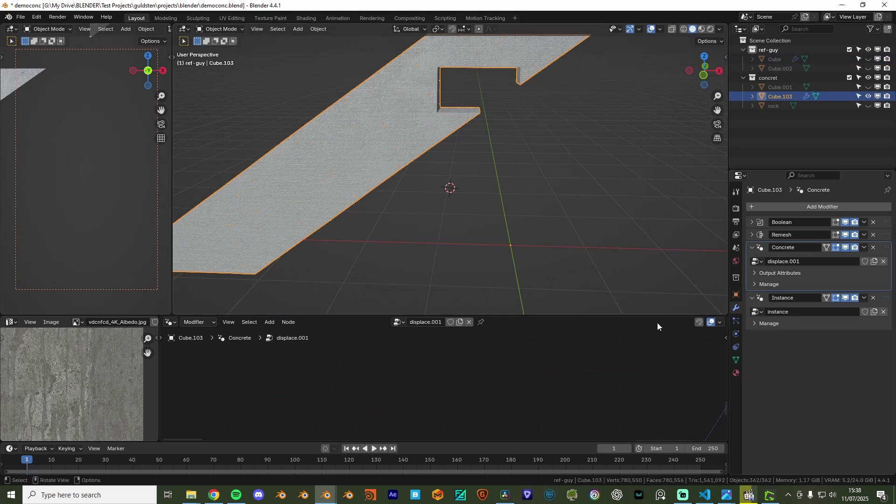
scroll(596, 375, "down", 5)
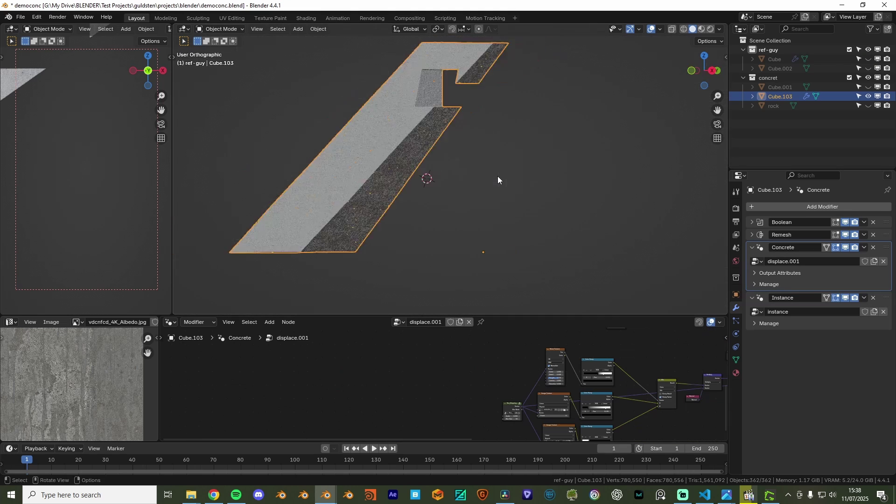
- Compare Cube.103 with its Concrete modifier disabled and re-enabled in the viewport, examining the displaced surfaces from several sides
key("KP_3")
middle_click_drag(490, 151, 507, 172, "shift")
scroll(485, 205, "up", 2)
scroll(491, 122, "down", 1)
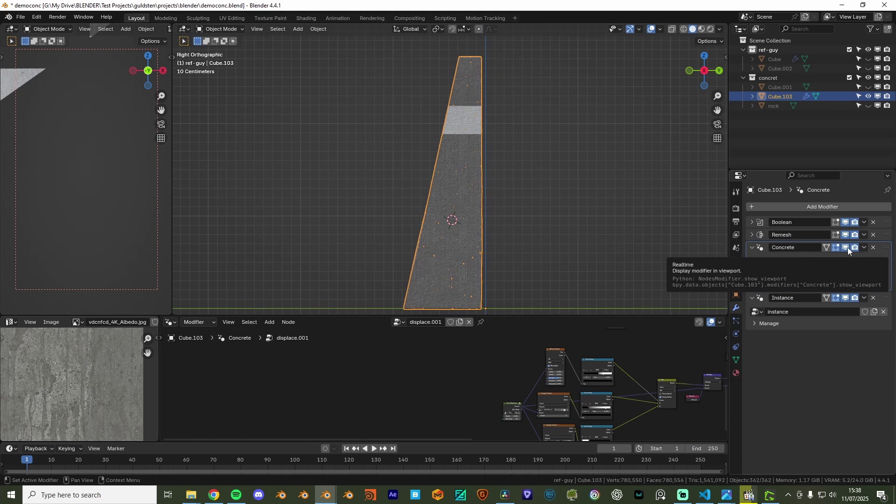
left_click(847, 248)
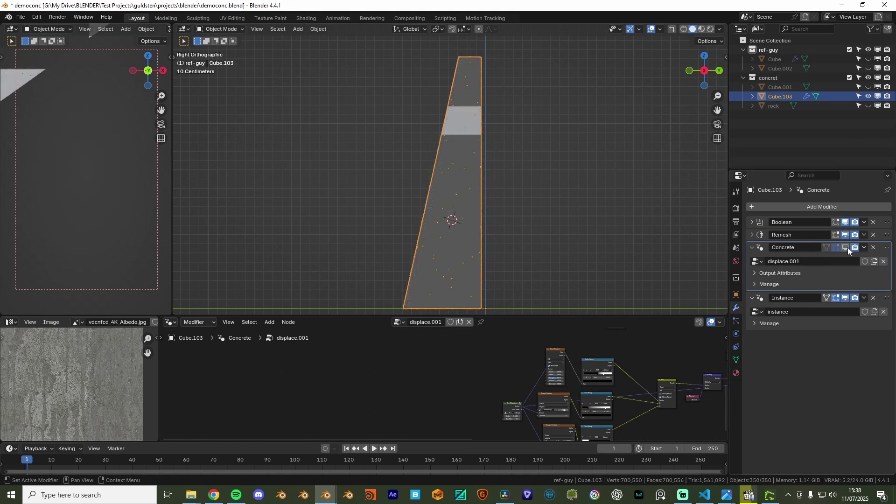
left_click(848, 248)
middle_click_drag(471, 220, 463, 130)
scroll(451, 120, "down", 4)
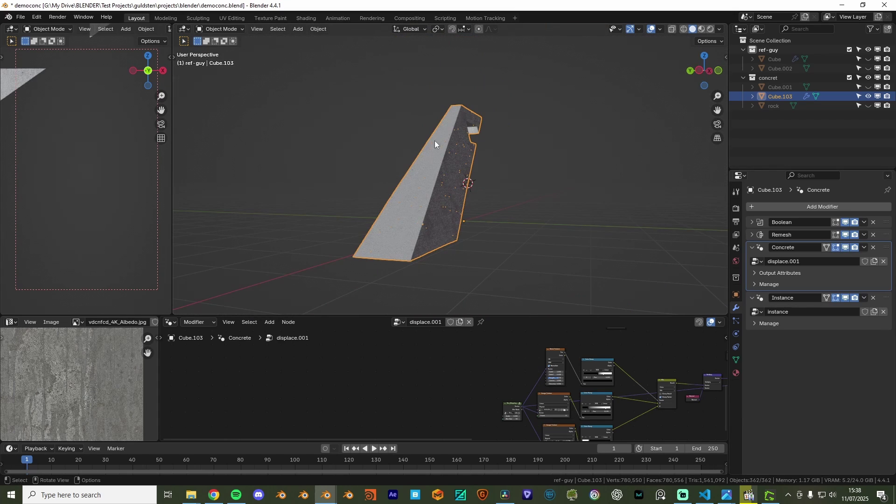
scroll(446, 182, "up", 2)
middle_click_drag(446, 182, 406, 301)
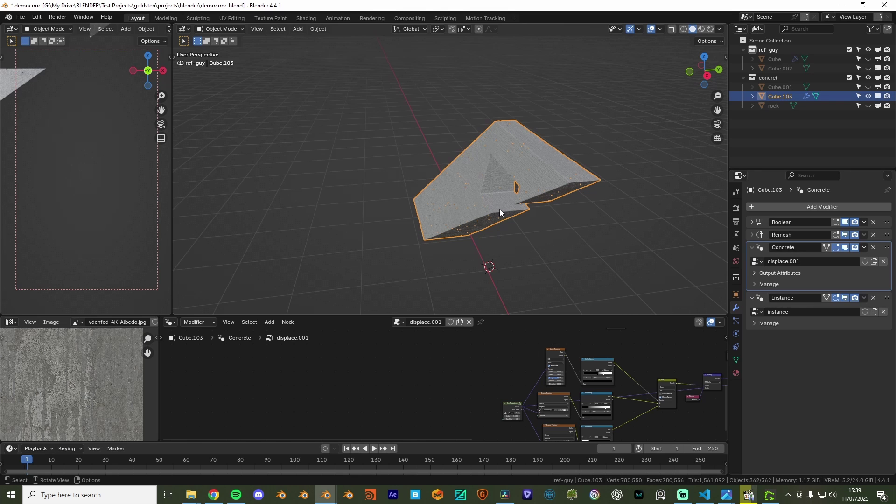
middle_click_drag(499, 208, 620, 178)
scroll(505, 205, "up", 3)
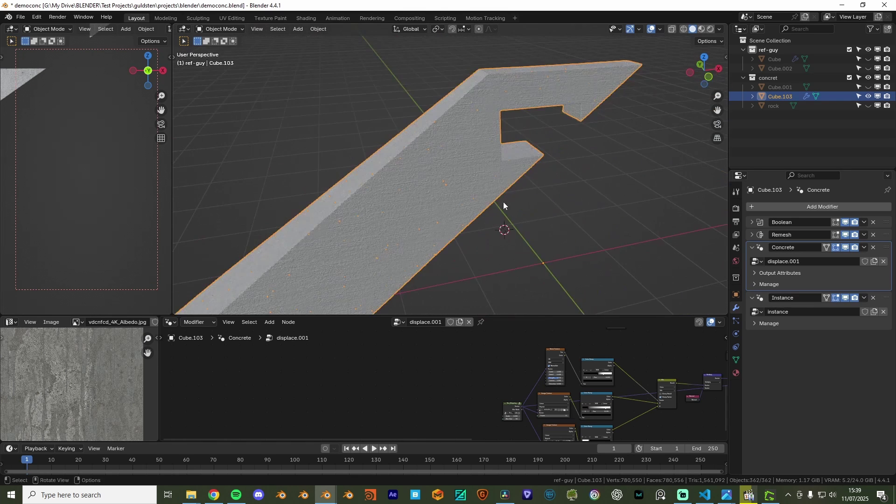
middle_click_drag(503, 201, 576, 242)
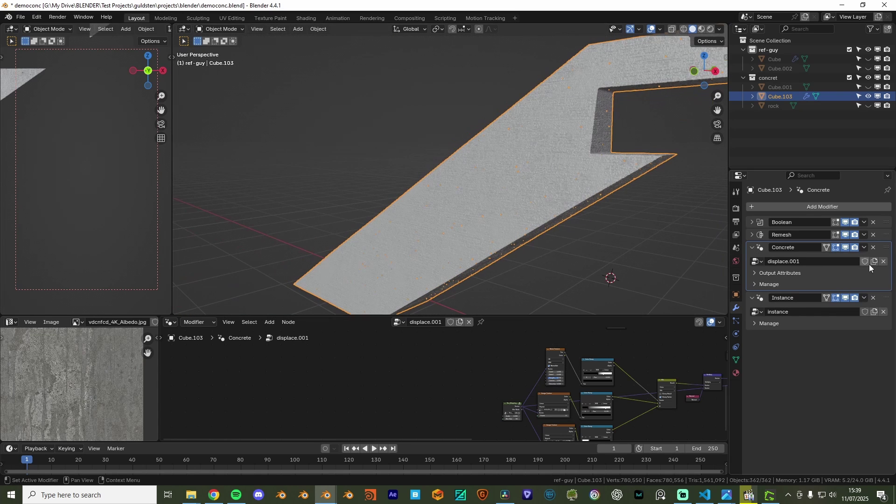
- Hide Cube.103, unhide the block with the window opening, and select it
key("h")
middle_click_drag(617, 111, 681, 114)
left_click(868, 60)
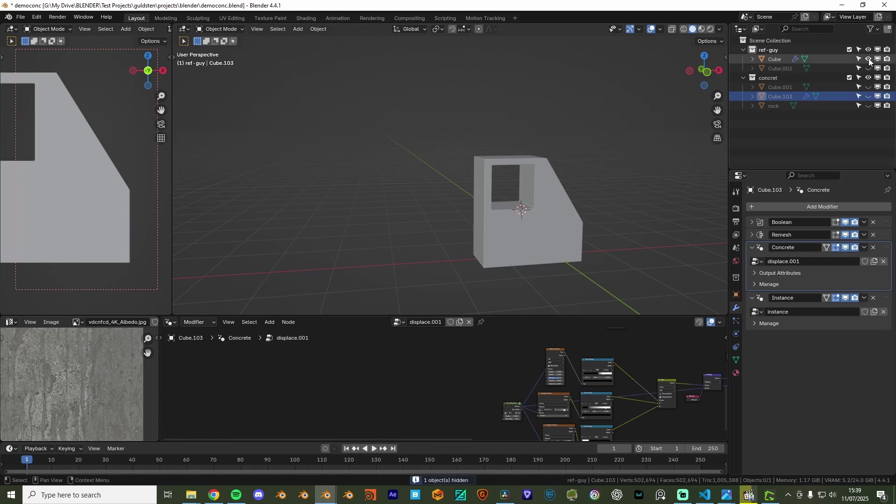
left_click(544, 212)
- Delete the second Set Position node and space the remaining one farther from Group Input
scroll(543, 212, "up", 3)
middle_click_drag(528, 257, 494, 266)
scroll(481, 368, "up", 5)
middle_click_drag(483, 373, 394, 374)
scroll(430, 382, "up", 5)
key("ctrl+x")
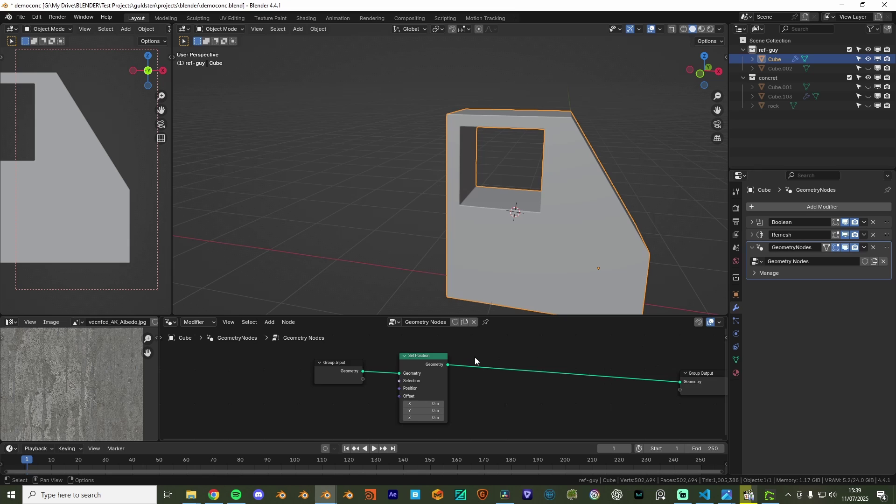
middle_click_drag(413, 360, 472, 350)
left_click_drag(472, 350, 543, 354)
left_click_drag(387, 359, 336, 354)
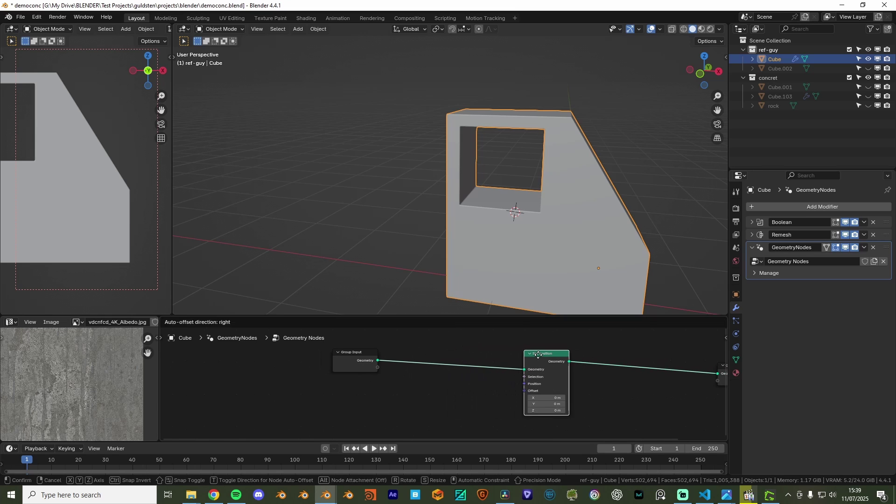
- Add an Image Texture node and assign it the image uhxlcdrlw_4K_AO.jpg
middle_click_drag(394, 394, 481, 373)
key("shift+a")
mouse_move(504, 387)
type("image t")
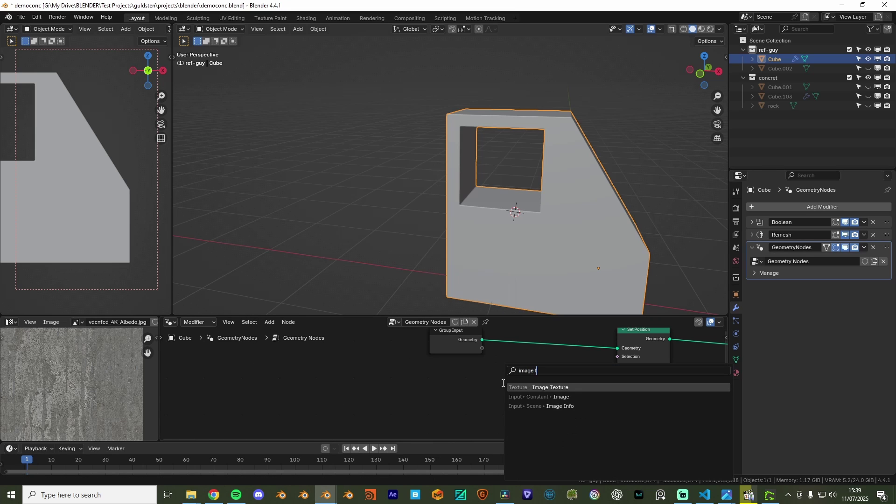
key("Return")
left_click(486, 397)
middle_click_drag(485, 397, 451, 382)
left_click(415, 395)
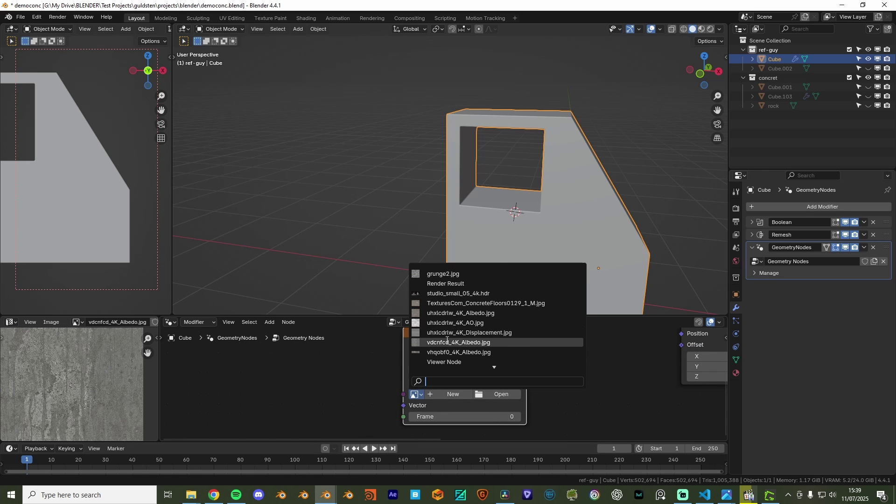
scroll(447, 340, "down", 3)
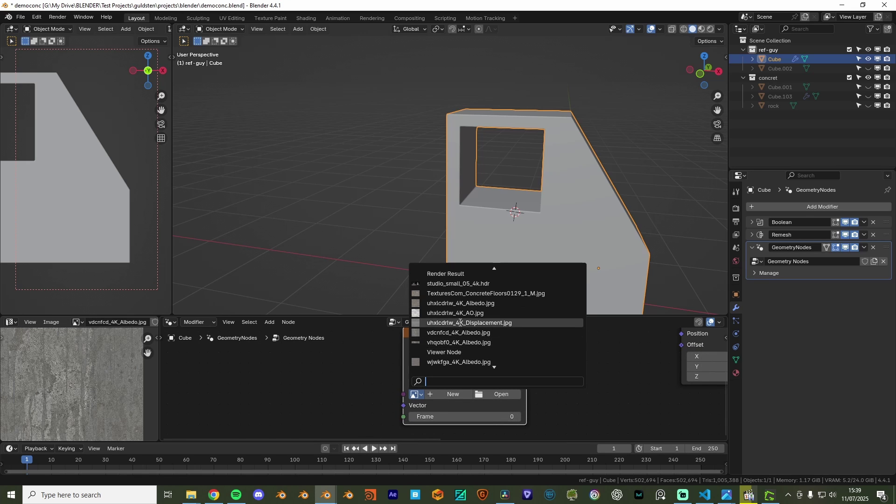
left_click(460, 323)
- Show uhxlcdrlw_4K_AO.jpg in the image editor and examine its layered concrete pattern with the editor maximized
left_click(76, 322)
left_click(110, 230)
key("ctrl+space")
scroll(379, 239, "up", 7)
middle_click_drag(343, 154, 453, 278)
scroll(455, 279, "up", 5)
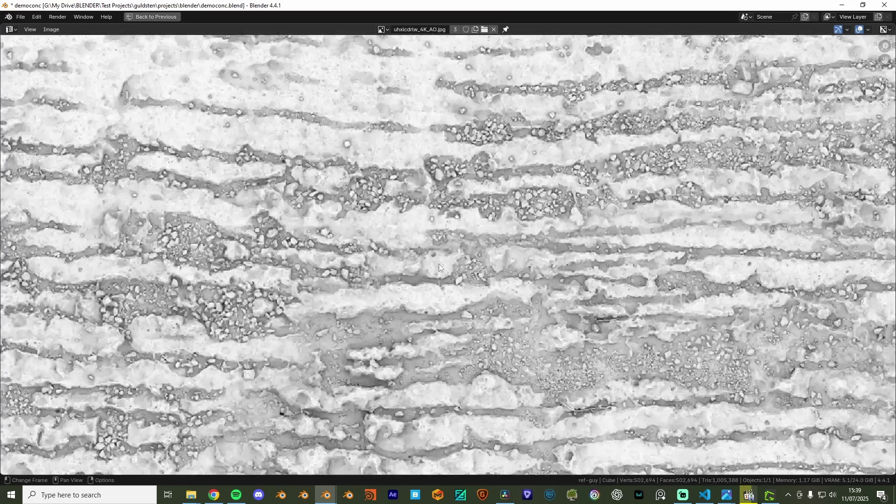
scroll(457, 280, "down", 5)
middle_click_drag(274, 128, 396, 290)
scroll(495, 284, "up", 5)
scroll(433, 301, "down", 2)
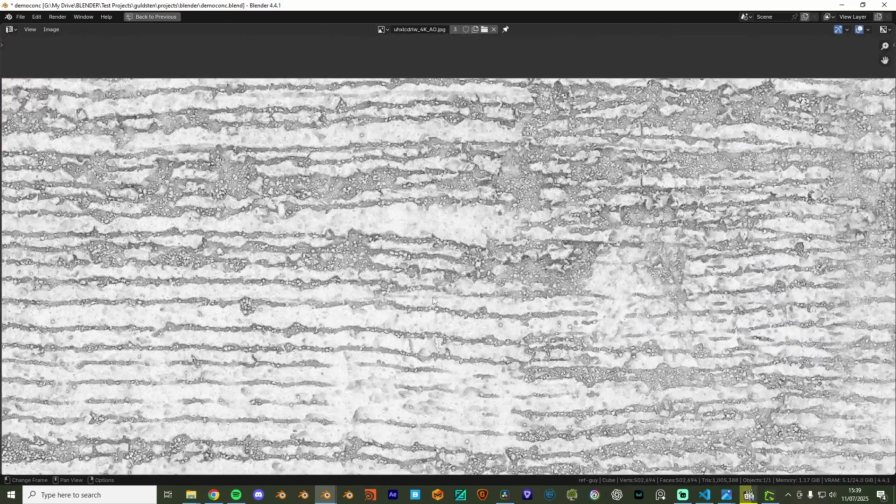
scroll(435, 300, "down", 3)
middle_click_drag(435, 300, 337, 183)
key("ctrl+space")
- Try connecting the Image Texture's Color output directly to the Set Position Offset and inspect the displaced block
left_click_drag(556, 316, 555, 294)
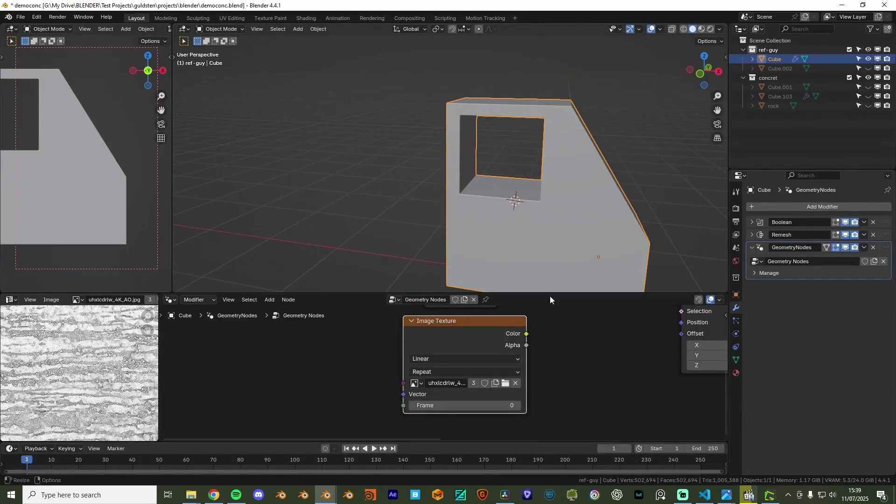
middle_click_drag(553, 315, 445, 360)
scroll(445, 360, "down", 1)
left_click_drag(420, 377, 596, 376)
middle_click_drag(608, 189, 539, 243)
middle_click_drag(371, 232, 441, 177)
left_click_drag(359, 368, 334, 368)
right_click(335, 367)
middle_click_drag(483, 240, 470, 209)
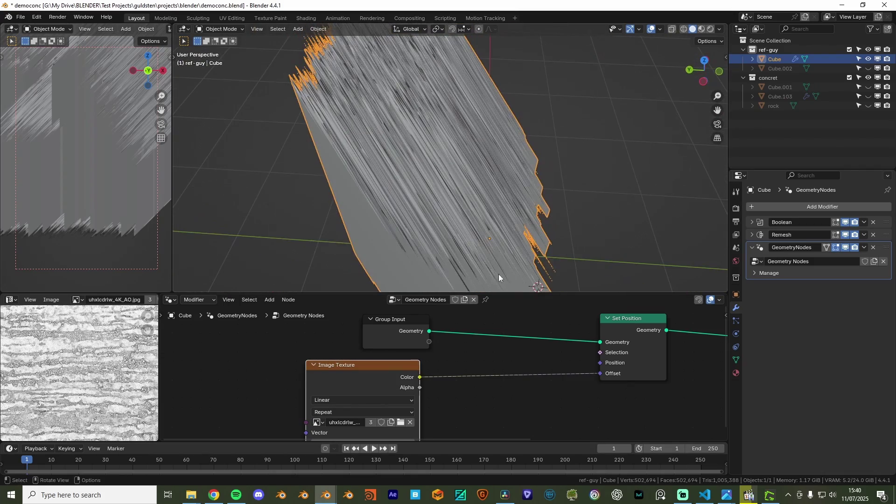
- Cut the direct Color to Offset link, retry the connection once, and cut it again
right_click_drag(565, 396, 566, 397, "ctrl")
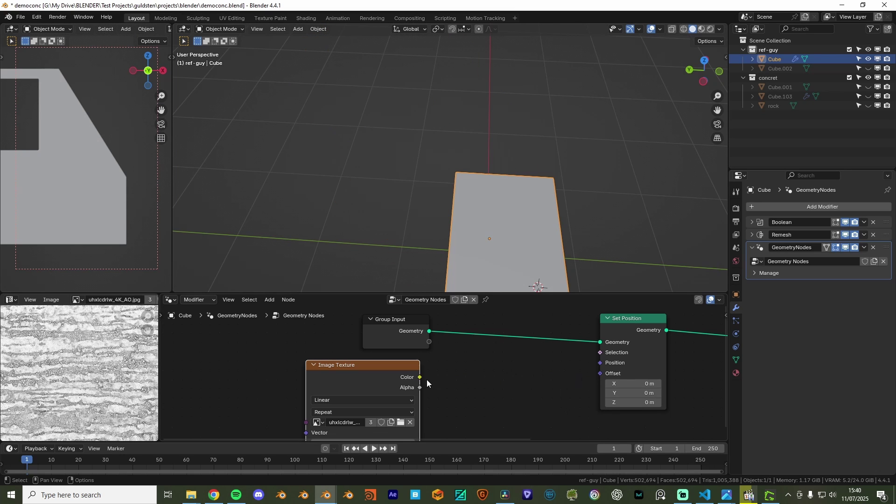
left_click_drag(593, 377, 594, 377)
middle_click_drag(523, 275, 544, 197)
right_click_drag(530, 378, 531, 376, "ctrl")
middle_click_drag(553, 234, 559, 148)
- Add a Normal node and feed it into a new Vector Math node set to Multiply
key("shift+a")
type("normal")
key("Return")
left_click(466, 393)
middle_click_drag(471, 419, 514, 390)
right_click_drag(508, 389, 489, 380, "ctrl+shift")
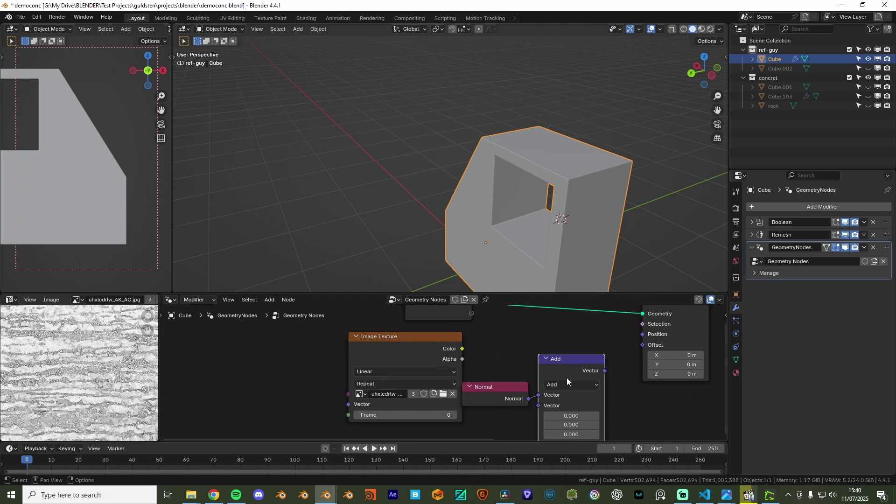
left_click(569, 383)
left_click(571, 251)
- Link the image Color into the Multiply node and its result to the Set Position Offset, moving the Image Texture node farther away
left_click_drag(570, 379, 562, 361)
left_click_drag(622, 336, 650, 345)
scroll(587, 217, "down", 2)
middle_click_drag(587, 217, 472, 210)
left_click_drag(577, 326, 581, 361)
middle_click_drag(542, 276, 476, 242)
left_click_drag(418, 338, 297, 337)
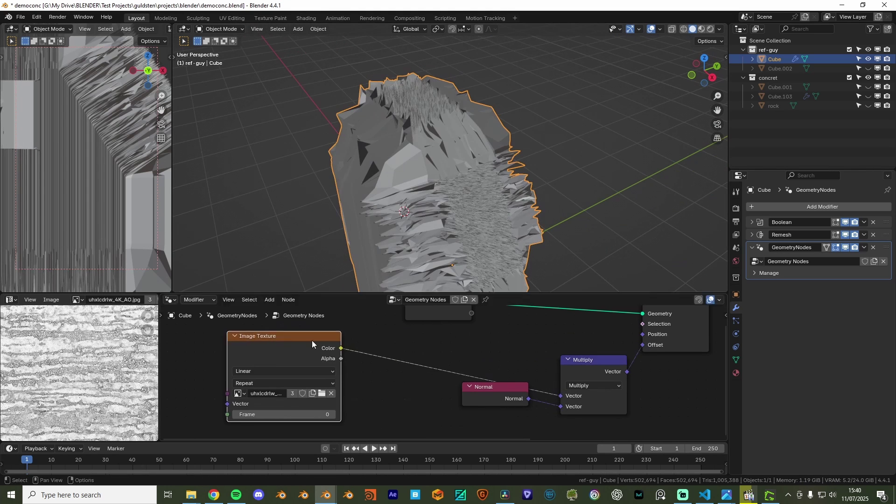
- Space out the Normal and Multiply nodes and insert a duplicate Multiply node before the Set Position Offset
middle_click_drag(508, 252, 592, 221)
left_click_drag(485, 400, 409, 407)
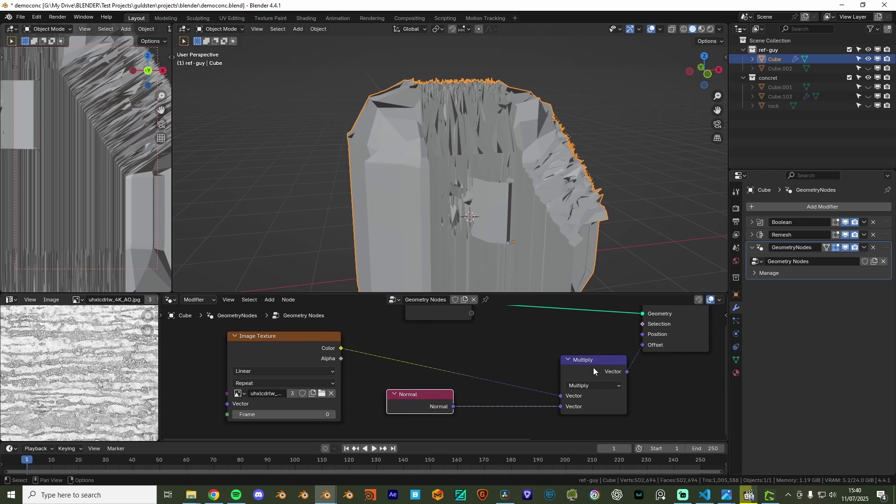
left_click_drag(598, 371, 523, 346)
scroll(522, 347, "up", 1)
middle_click_drag(523, 347, 492, 357)
key("shift+d")
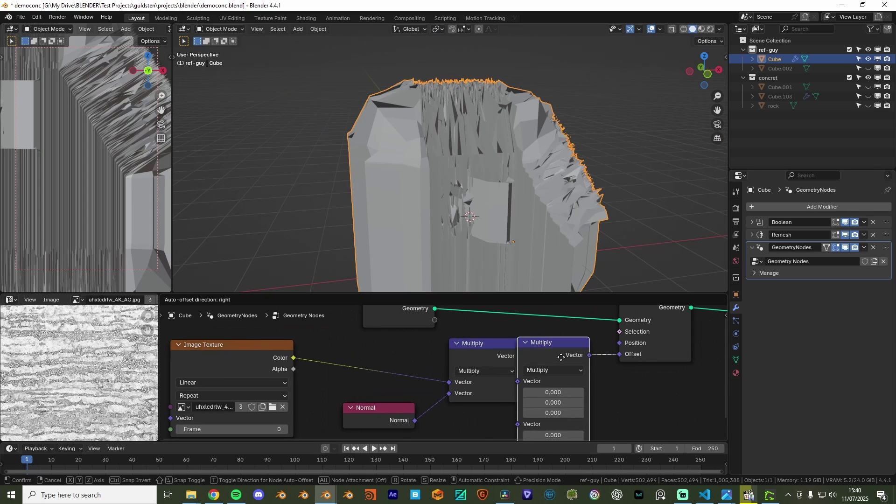
left_click(590, 385)
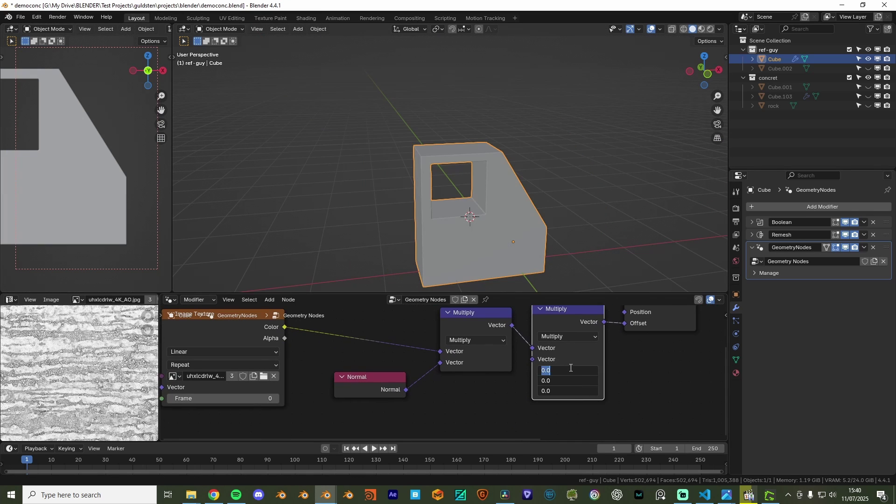
- Set the second Multiply node's vector to 0.01 on all three axes and inspect the block's displacement
type("0.01")
key("Return")
middle_click_drag(534, 197, 522, 219)
left_click(523, 219)
scroll(519, 215, "down", 5)
scroll(497, 172, "up", 2)
middle_click_drag(500, 189, 409, 145)
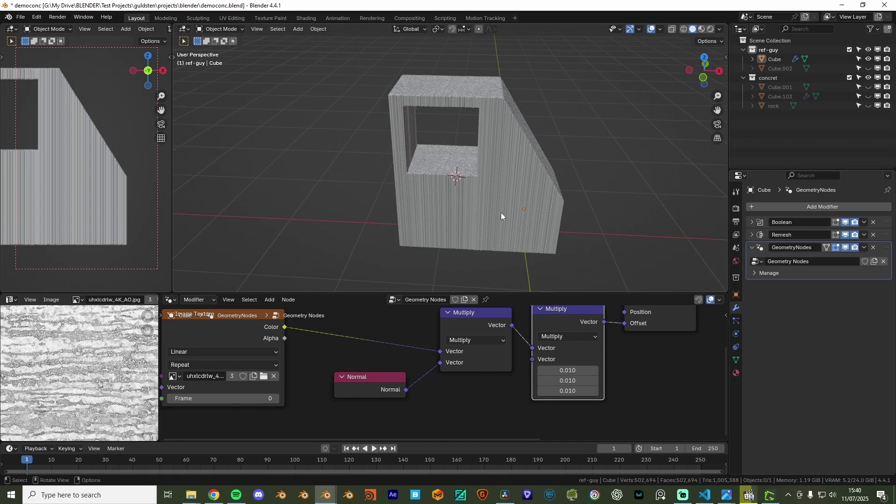
middle_click_drag(498, 224, 432, 164)
middle_click_drag(468, 215, 488, 229)
- Switch to the browser and review the box mapping node setup in the Blender Artists thread on texture projection
left_click_drag(420, 442, 411, 450)
scroll(307, 432, "down", 6)
left_click(307, 433)
middle_click_drag(220, 389, 348, 373)
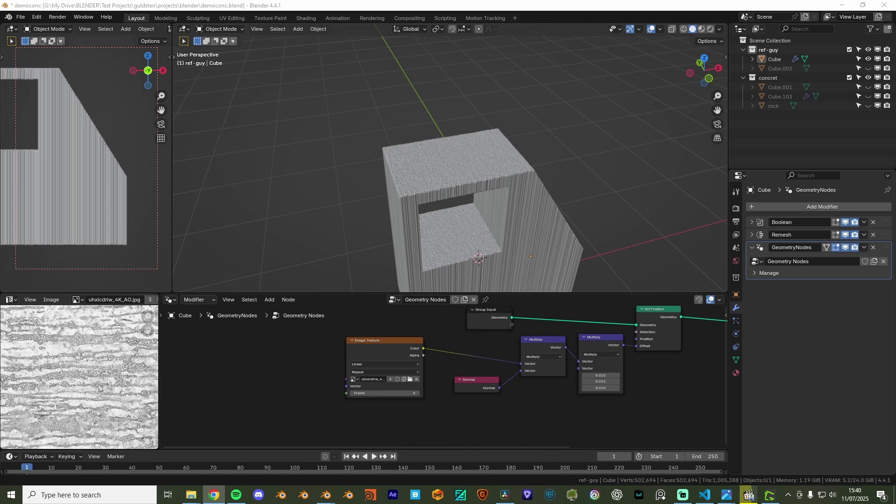
key("alt+Tab")
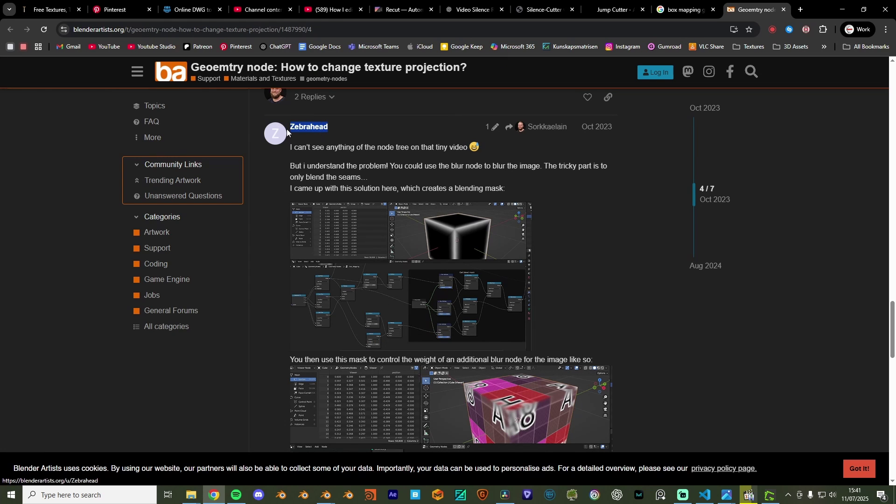
scroll(294, 396, "down", 5)
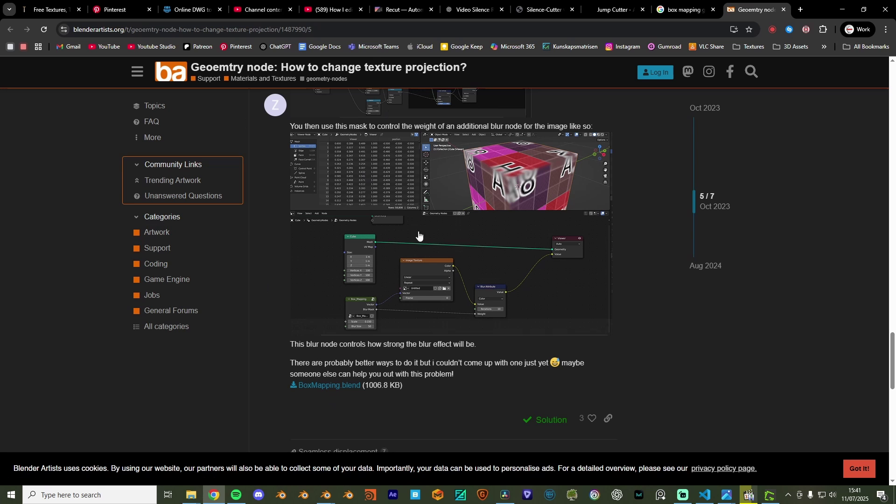
left_click(843, 10)
- Switch back to Blender, add the Box_Mapping node group, link its Vector to the Image Texture's Vector, and inspect the block
middle_click_drag(347, 375, 363, 375)
key("shift+a")
type("b")
left_click(411, 397)
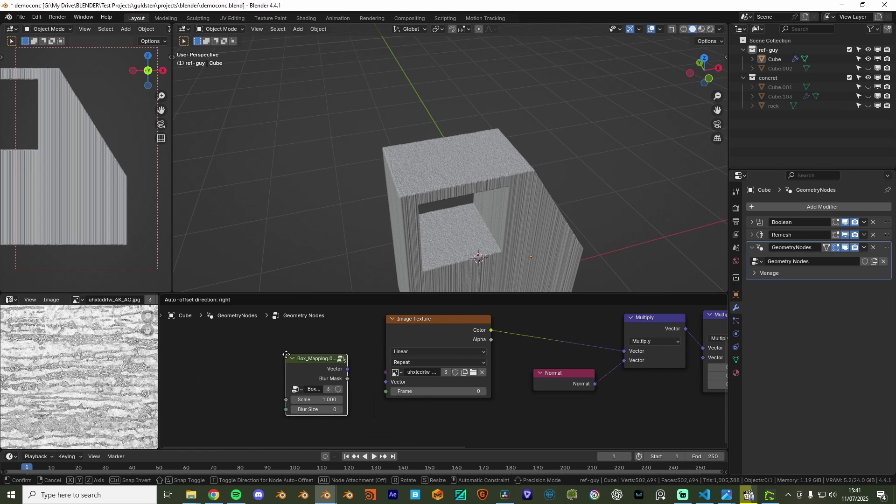
left_click(287, 392)
left_click_drag(315, 382, 388, 370)
middle_click_drag(493, 243, 527, 275)
left_click_drag(539, 298, 540, 319)
scroll(264, 362, "down", 2)
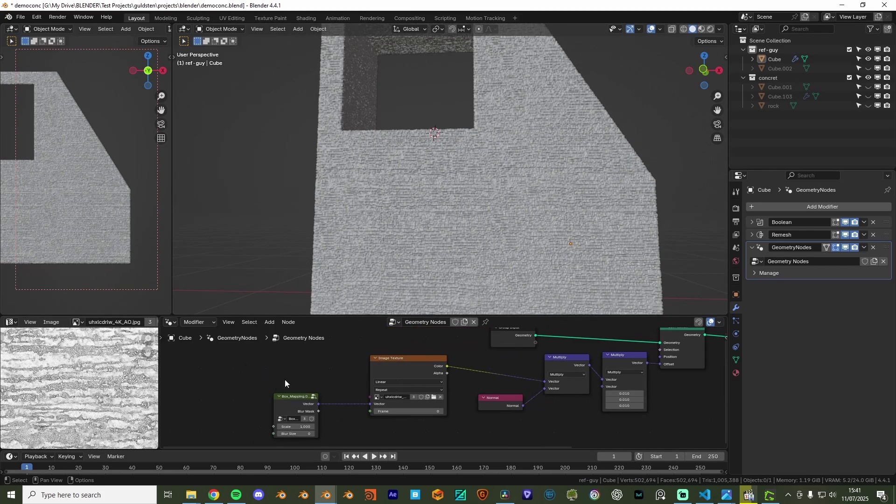
scroll(261, 404, "down", 2)
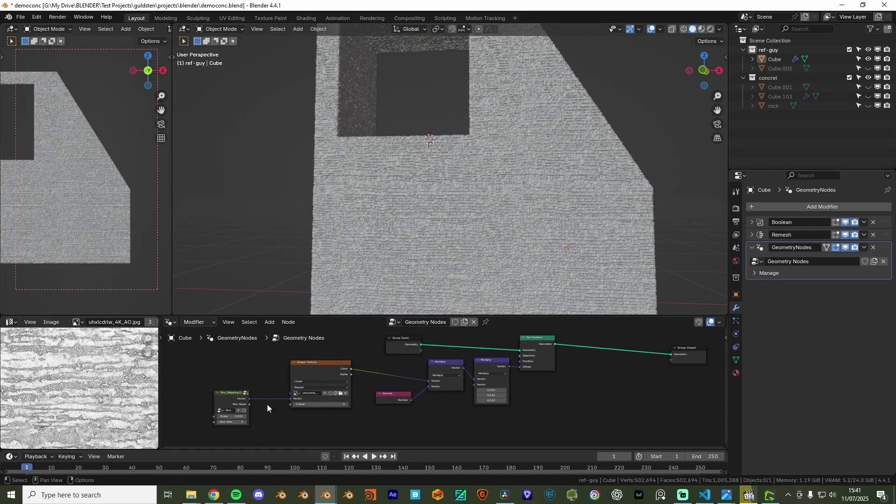
- Try linking the Box_Mapping Vector output to the Group Output, and cut that link again
left_click_drag(676, 363, 671, 360)
scroll(541, 386, "up", 3)
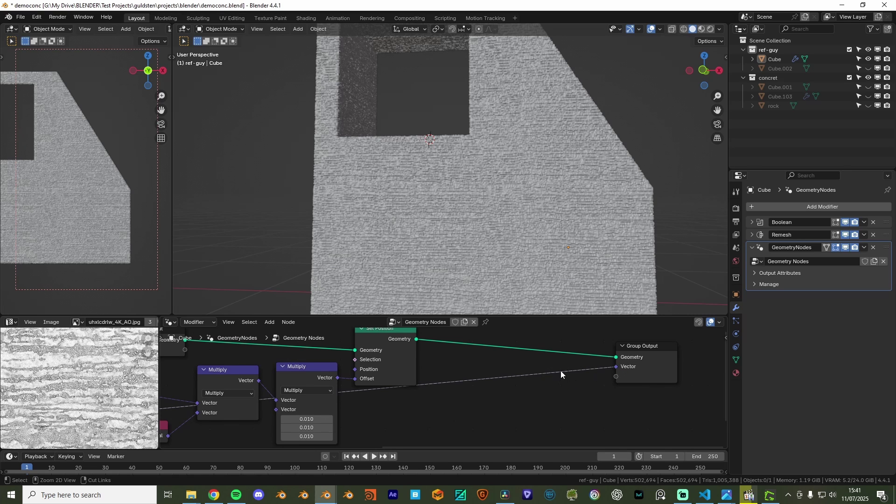
scroll(484, 260, "down", 5)
scroll(516, 261, "up", 3)
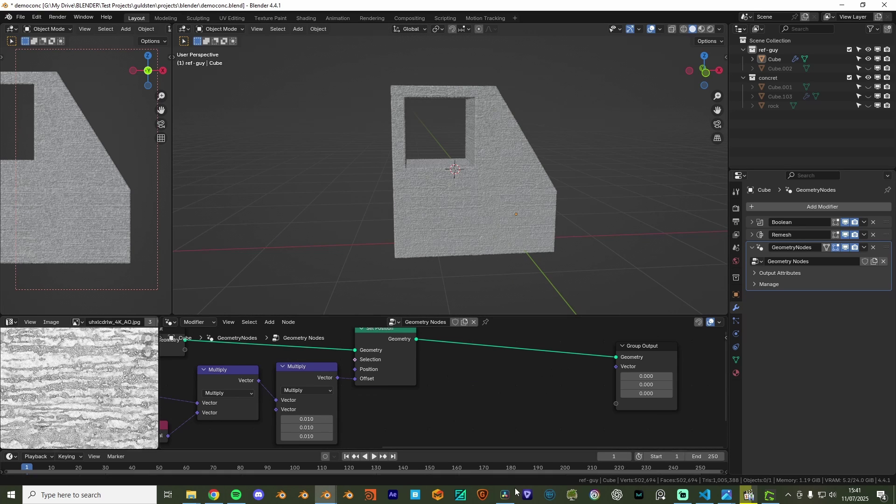
- Set the Box_Mapping node's Scale to 1.5 and inspect the texture on the block's faces
scroll(467, 397, "down", 1)
middle_click_drag(461, 385, 635, 373)
middle_click_drag(374, 395, 605, 371)
left_click_drag(299, 393, 313, 396)
scroll(415, 404, "up", 2)
key("Return")
scroll(482, 195, "up", 5)
middle_click_drag(513, 276, 502, 219)
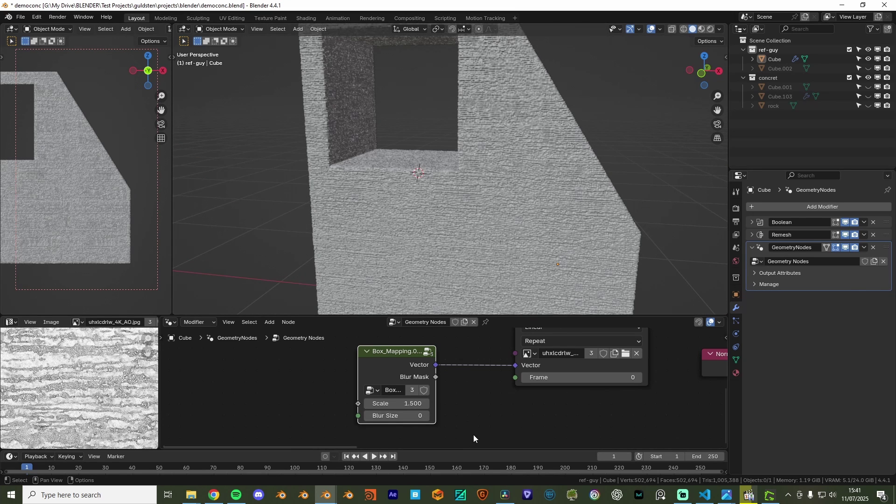
- Move the Box_Mapping and Image Texture nodes farther from the Multiply chain and duplicate the Image Texture below the original
scroll(467, 415, "down", 4)
left_click_drag(397, 369, 297, 365)
middle_click_drag(528, 338, 423, 367)
scroll(423, 367, "down", 3)
left_click_drag(415, 347, 358, 350)
middle_click_drag(393, 373, 441, 375)
scroll(442, 374, "down", 2)
left_click_drag(405, 357, 384, 358)
middle_click_drag(411, 372, 430, 347)
scroll(432, 399, "up", 4)
left_click(425, 396)
scroll(496, 233, "down", 5)
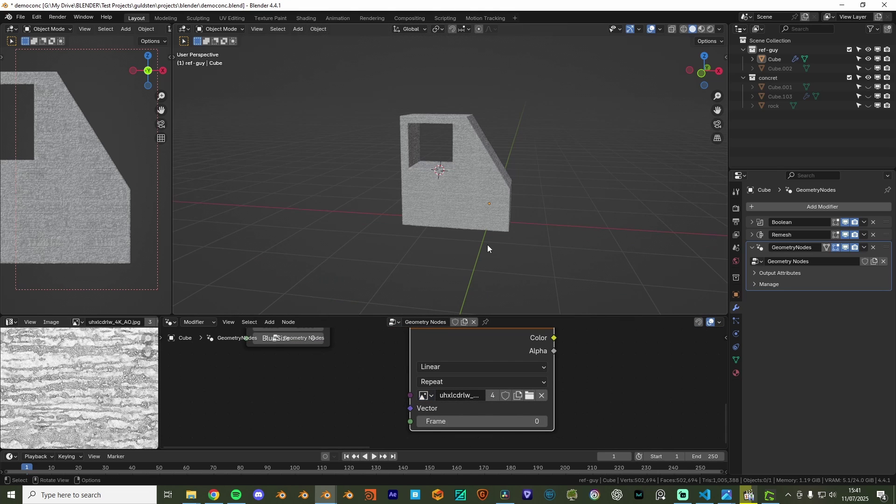
- Stretch the block by moving its end face along X in Edit Mode and inspect the texture on the added length
scroll(444, 430, "down", 3)
left_click(490, 197)
key("Tab")
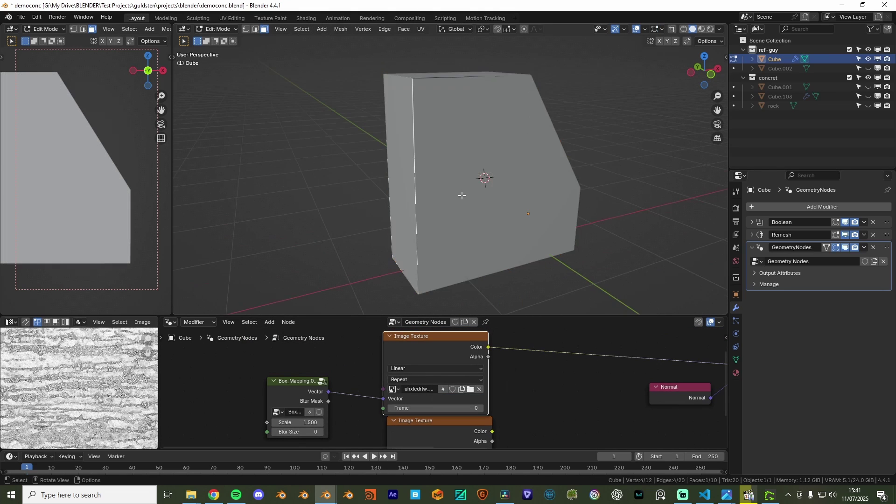
key("g")
key("x")
left_click(250, 195)
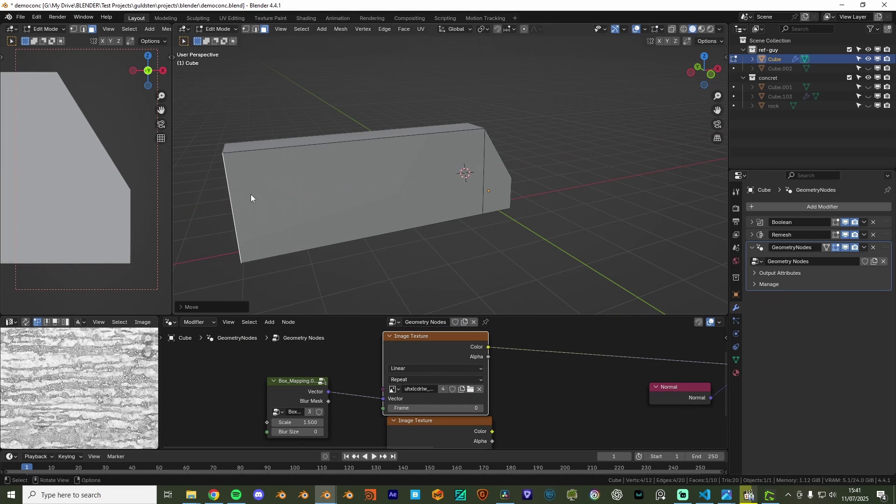
key("Tab")
key("KP_1")
middle_click_drag(446, 244, 569, 201)
scroll(428, 365, "down", 2)
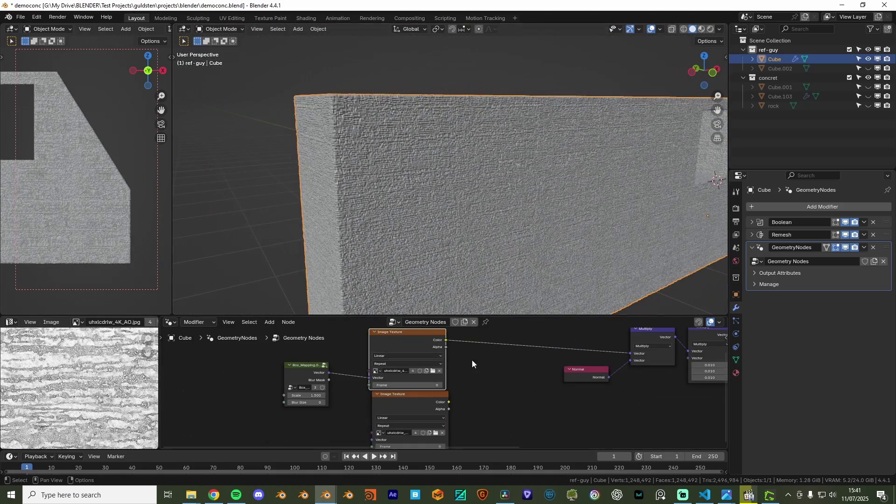
middle_click_drag(424, 326, 491, 309)
- Move the block's end face back along X in Edit Mode to shorten it, and return to Object Mode
key("Tab")
key("g")
key("x")
left_click(584, 261)
key("Tab")
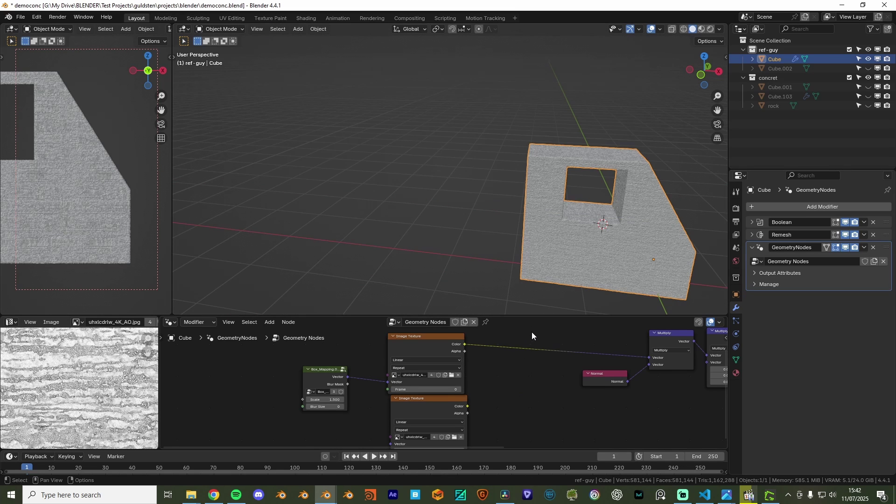
- Assign a wjwkfga_4K image to the lower Image Texture and link the Box_Mapping Vector to its Vector input
scroll(404, 402, "up", 3)
left_click(401, 397)
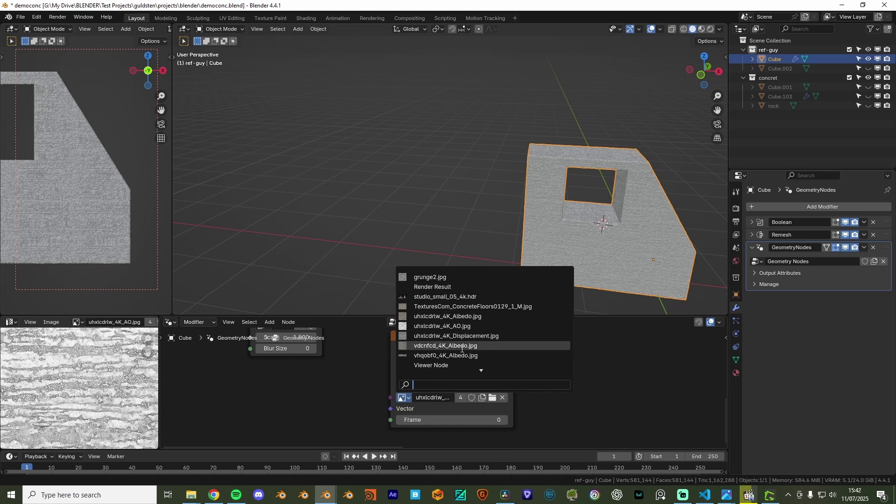
scroll(468, 344, "down", 5)
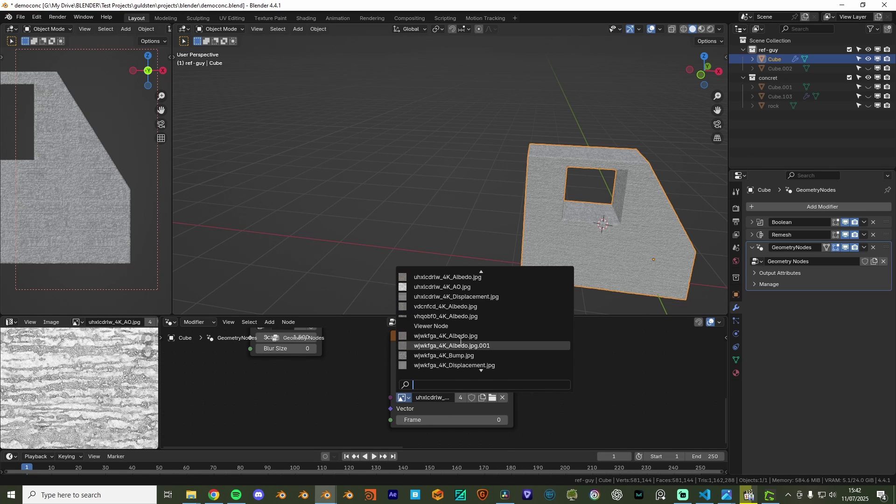
left_click(482, 357)
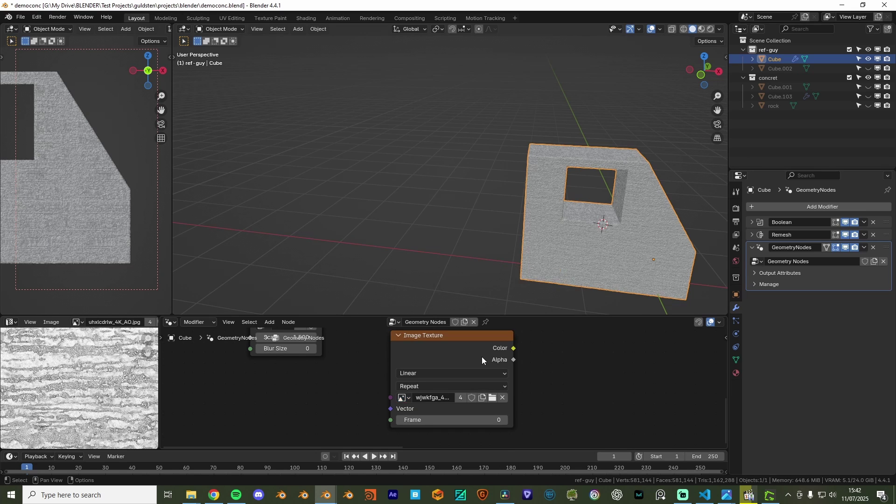
scroll(591, 298, "up", 3)
scroll(346, 335, "down", 2)
middle_click_drag(346, 334, 340, 368)
left_click_drag(319, 340, 382, 428)
- Insert a Mix color node between the upper Image Texture and Multiply, and link the lower Image Texture's Color to Color2
scroll(340, 363, "down", 1)
middle_click_drag(341, 363, 401, 395)
left_click_drag(338, 371, 325, 377)
scroll(562, 414, "down", 2)
middle_click_drag(565, 413, 426, 407)
key("m")
left_click(440, 340)
left_click_drag(385, 418, 435, 396)
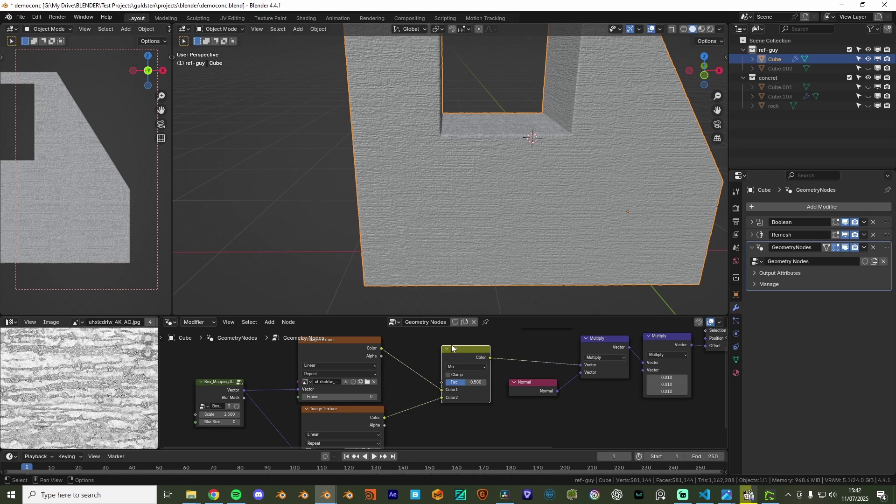
- Align the two Image Texture nodes and inspect the blended displacement on the block from several angles
scroll(434, 389, "down", 1)
middle_click_drag(423, 392, 459, 364)
mouse_move(373, 387)
left_mouse_down()
mouse_move(367, 394)
mouse_move(371, 387)
left_mouse_up()
scroll(383, 369, "down", 2)
middle_click_drag(383, 338, 400, 374)
left_click(400, 371)
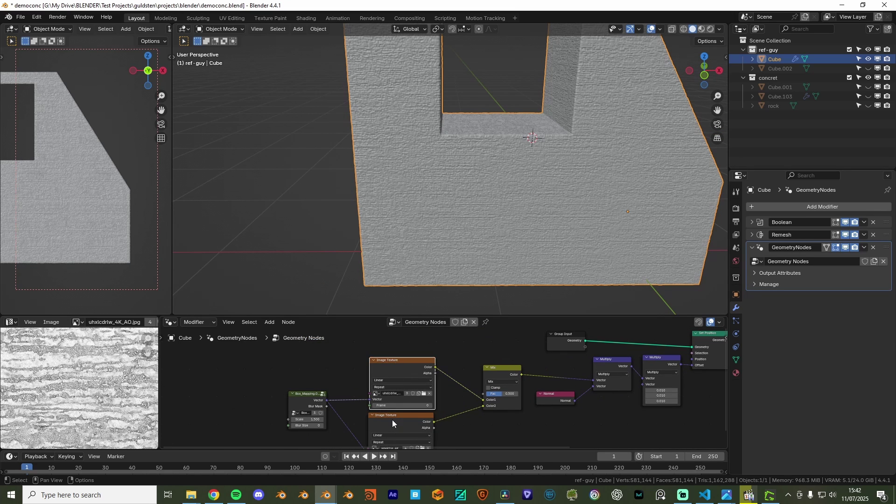
scroll(416, 253, "down", 5)
scroll(421, 242, "up", 7)
middle_click_drag(421, 243, 493, 163)
scroll(455, 252, "down", 5)
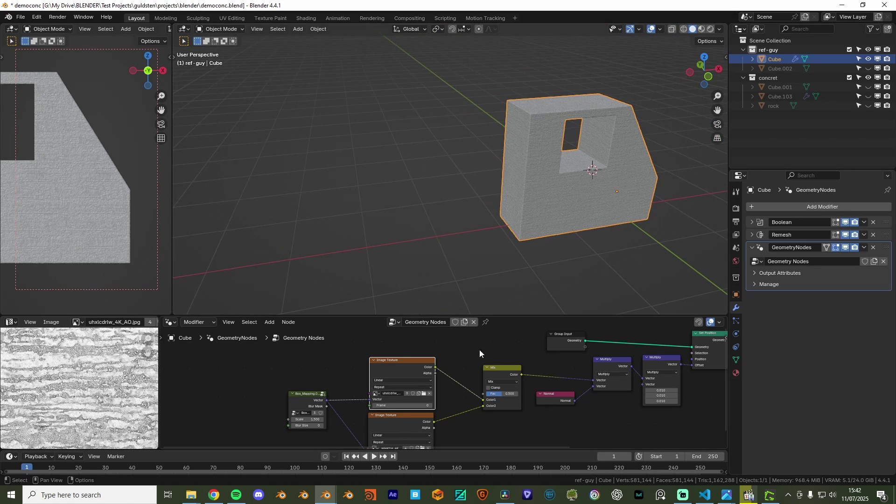
- Add a Noise Texture, link its Fac to the Mix factor, and feed it the Box_Mapping Vector
scroll(467, 359, "down", 3)
scroll(439, 375, "up", 3)
key("shift+a")
type("noise")
key("Return")
left_click(441, 328)
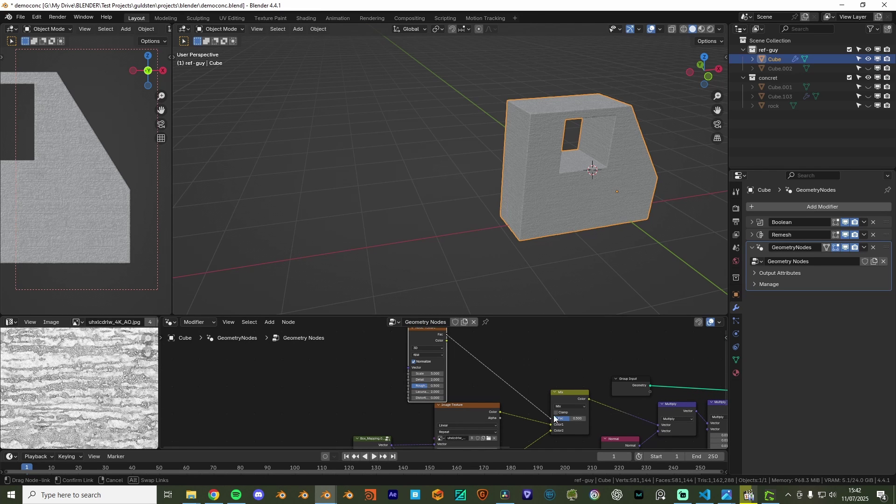
left_click_drag(399, 410, 392, 422)
scroll(558, 188, "up", 6)
scroll(457, 364, "up", 3)
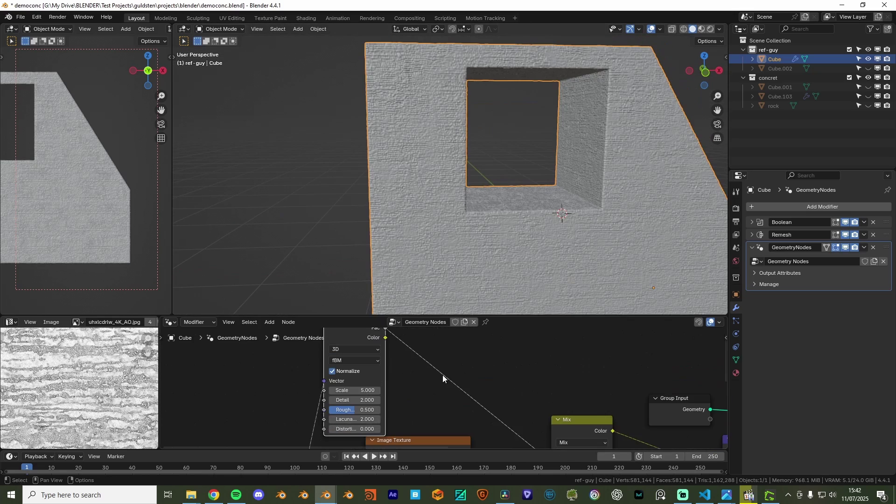
- Insert a Color Ramp between the Noise Texture and Mix, sharpen its contrast with the white stop at 0.614, and inspect the block
key("shift+a")
left_click(431, 349)
left_click_drag(439, 401, 486, 399)
left_click(521, 400)
middle_click_drag(574, 261, 517, 222)
scroll(519, 243, "up", 3)
scroll(528, 313, "down", 2)
middle_click_drag(528, 313, 546, 322)
scroll(446, 385, "down", 5)
- Rearrange the nodes feeding the Mix node and cut the Color Ramp's link to the Mix factor
left_click_drag(389, 344, 298, 345)
middle_click_drag(327, 369, 393, 368)
left_click_drag(542, 365, 487, 348)
scroll(532, 277, "down", 3)
scroll(565, 439, "up", 3)
middle_click_drag(564, 439, 469, 396)
scroll(518, 364, "down", 5)
scroll(484, 361, "down", 1)
scroll(477, 382, "up", 3)
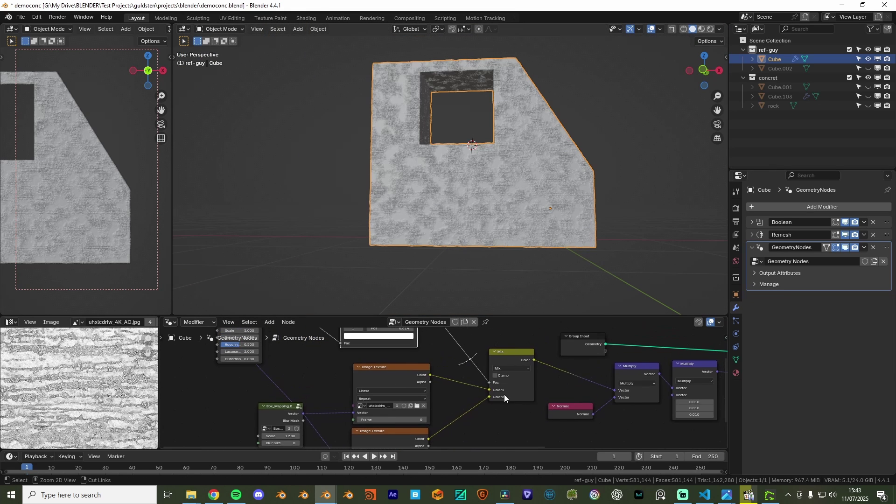
- Set the Mix factor to 1.000 to isolate the second texture and inspect its displacement on the block
scroll(527, 284, "up", 8)
left_click_drag(514, 383, 530, 382)
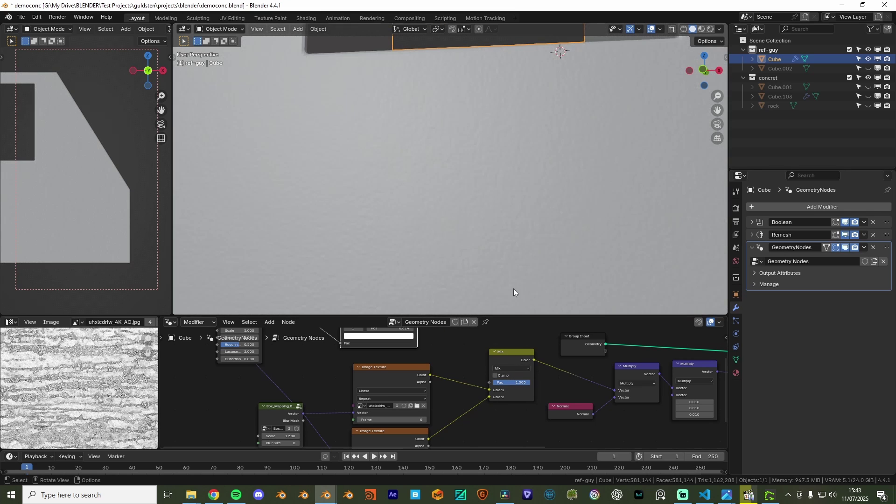
scroll(505, 254, "down", 5)
middle_click_drag(502, 267, 469, 267)
scroll(468, 267, "up", 5)
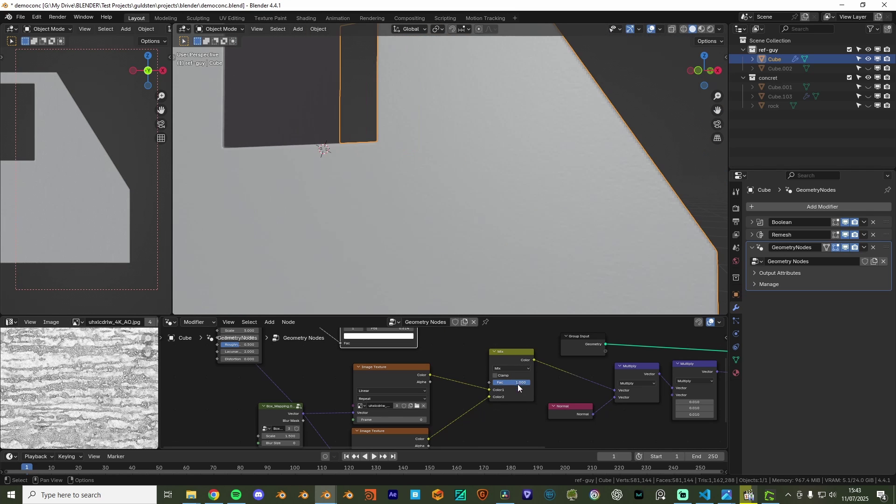
mouse_move(521, 382)
left_mouse_down()
mouse_move(497, 382)
mouse_move(531, 381)
left_mouse_up()
scroll(304, 410, "down", 3)
- Move both Image Texture nodes away from the Mix and insert a Color Ramp between the upper one and Color1
middle_click_drag(304, 409, 394, 389)
left_click_drag(353, 381, 495, 440)
key("g")
left_click(509, 416)
left_click(508, 416)
middle_click_drag(493, 373, 494, 393)
scroll(494, 393, "up", 7)
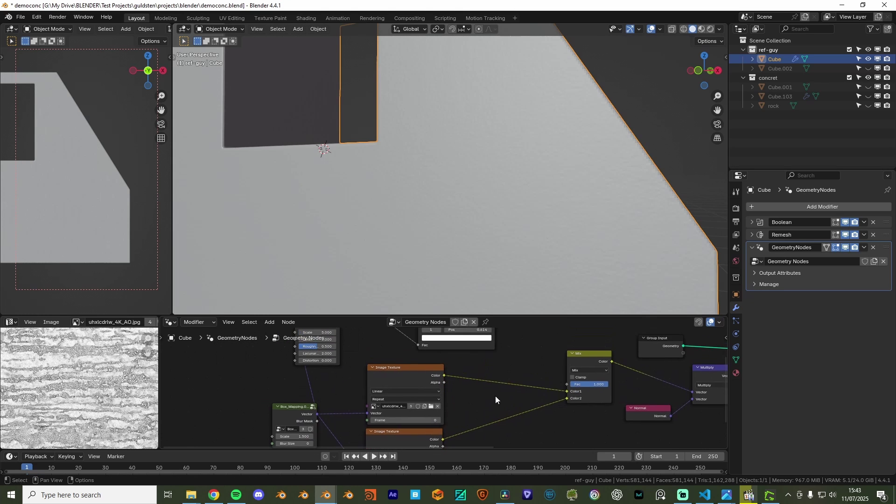
key("c")
left_click(486, 373)
- Increase the new Color Ramp's contrast by raising its black stop and setting its white stop to position 0.814
scroll(509, 402, "down", 3)
scroll(509, 402, "up", 4)
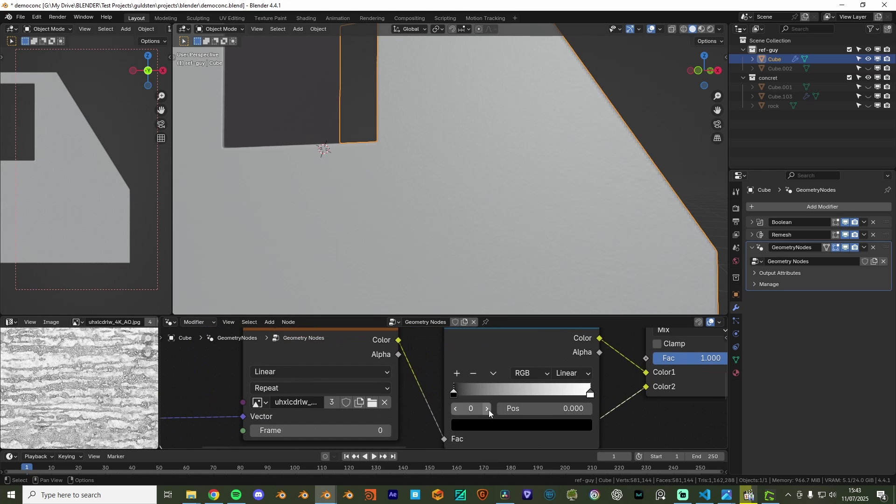
left_click_drag(477, 395, 482, 395)
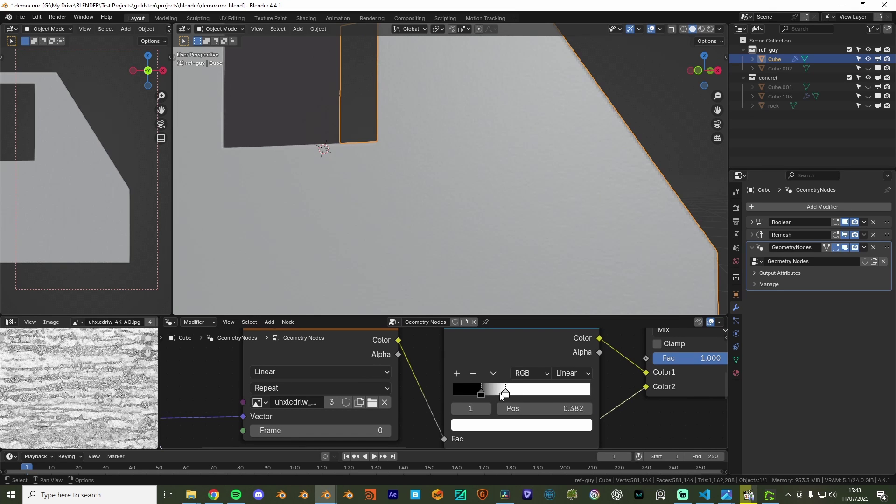
left_click_drag(566, 397, 566, 396)
- Set the Mix factor to 0.000 and insert a duplicate of the adjusted Color Ramp between the lower Image Texture and the Mix node
scroll(534, 397, "down", 3)
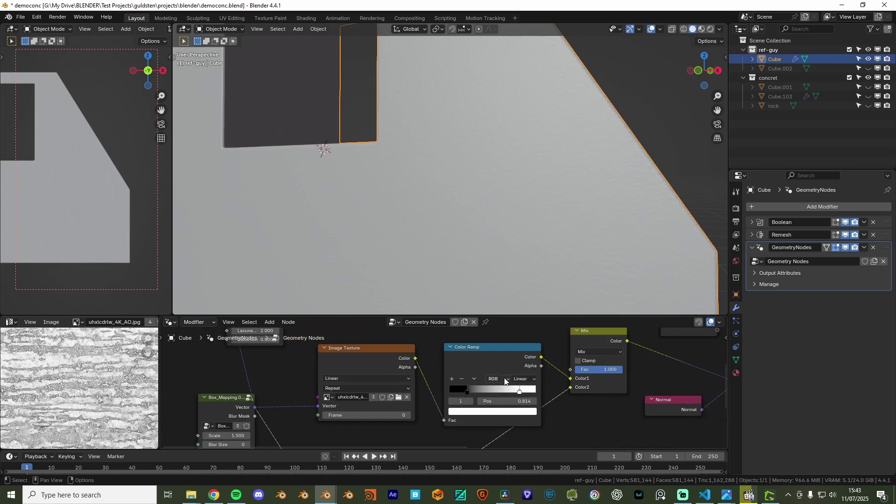
scroll(528, 394, "down", 2)
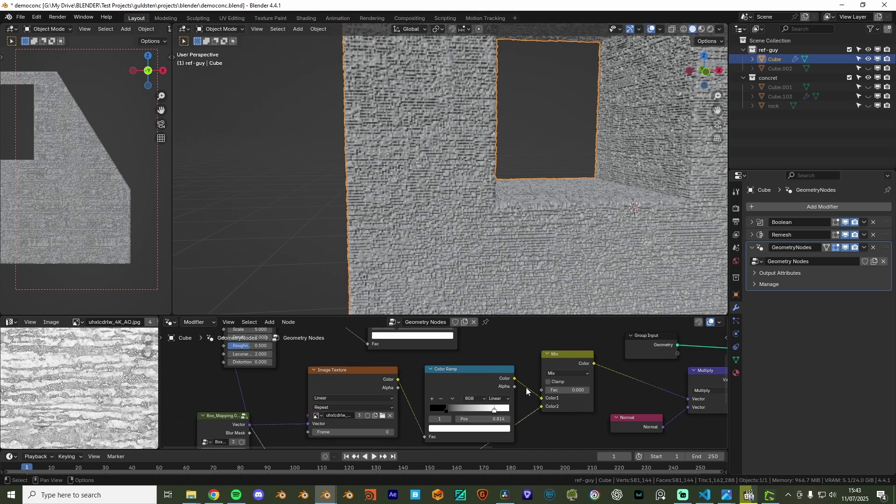
left_click(454, 373)
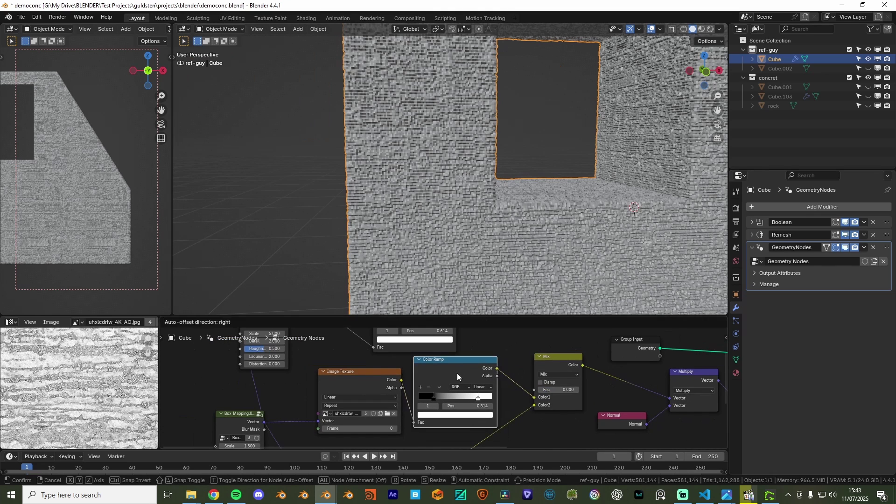
scroll(452, 374, "down", 3)
middle_click_drag(447, 391, 444, 356)
key("shift+d")
left_click(472, 411)
scroll(473, 406, "up", 2)
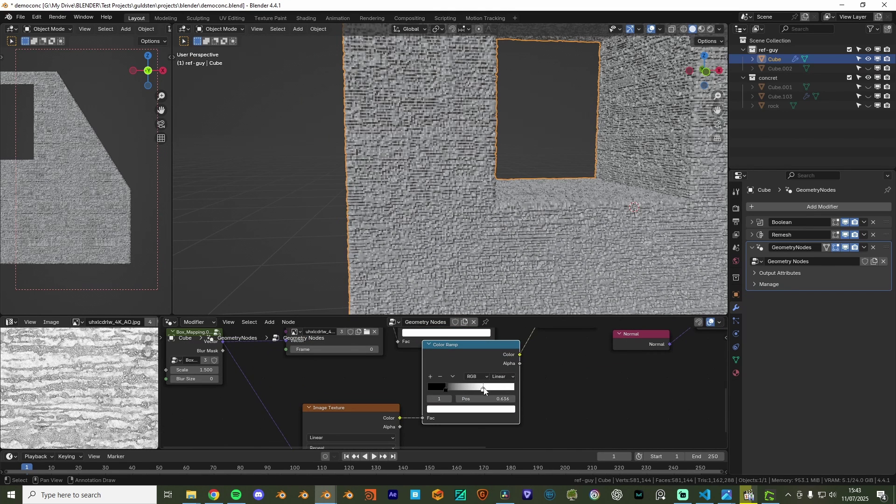
- Raise the Mix factor to isolate the displacement coming from the lower Image Texture
scroll(484, 391, "down", 1)
middle_click_drag(484, 391, 427, 445)
left_click_drag(498, 377, 524, 380)
middle_click_drag(411, 441, 444, 388)
scroll(427, 407, "up", 3)
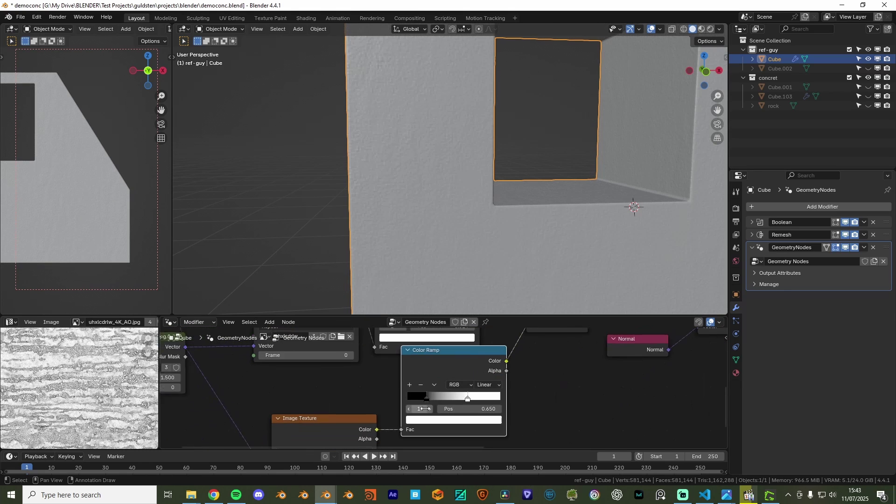
- Flip and tighten the duplicated Color Ramp, placing its white stop at 0.191 and its black stop at 0.259
scroll(425, 408, "up", 1)
left_click_drag(474, 402, 431, 399)
scroll(541, 236, "up", 3)
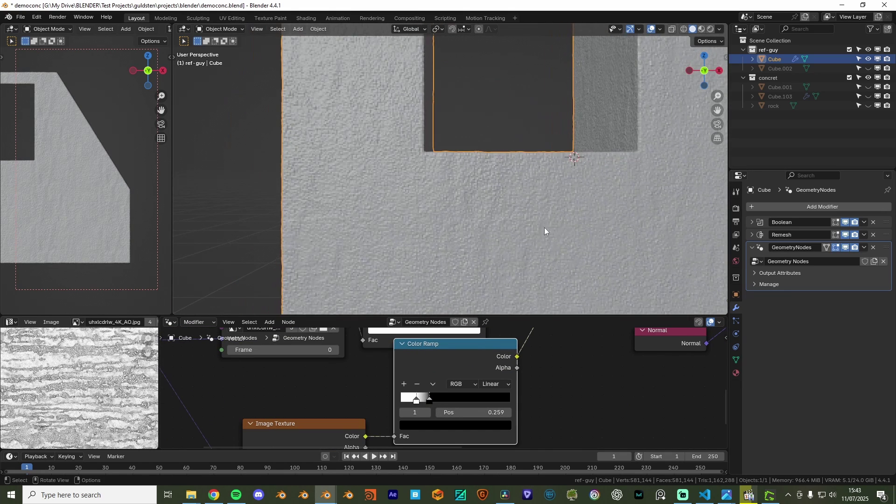
left_click_drag(422, 404, 421, 401)
scroll(509, 262, "down", 4)
middle_click_drag(509, 262, 534, 269)
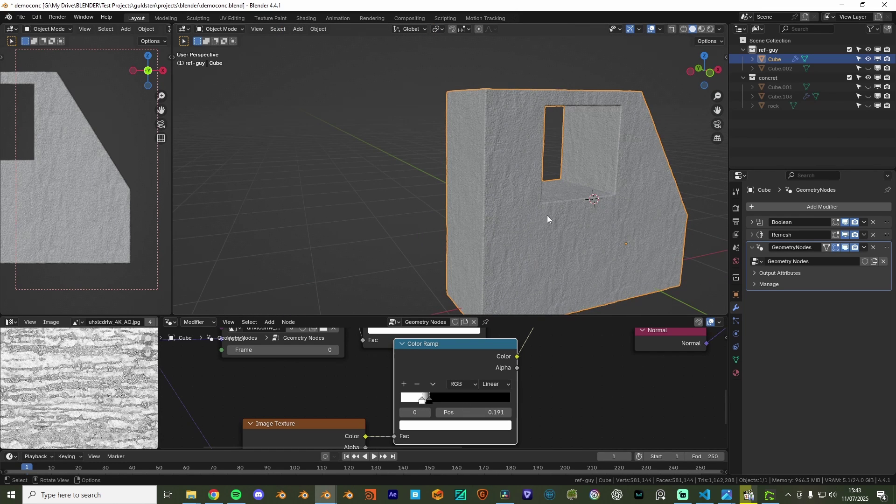
- Reconnect the noise mask's Color Ramp to the Mix node's factor input
scroll(621, 363, "down", 2)
middle_click_drag(621, 364, 584, 405)
middle_click_drag(526, 398, 517, 429)
scroll(518, 429, "up", 3)
scroll(456, 343, "down", 4)
middle_click_drag(457, 344, 486, 428)
left_click_drag(431, 331, 524, 428)
- Set the mask Noise Texture's scale to 1.000, detail to 5.000 and roughness to 0.608
scroll(561, 257, "up", 2)
middle_click_drag(562, 256, 534, 250)
middle_click_drag(199, 367, 317, 387)
scroll(317, 386, "up", 3)
key("Return")
scroll(528, 253, "down", 3)
scroll(358, 387, "up", 1)
key("Return")
scroll(499, 241, "up", 3)
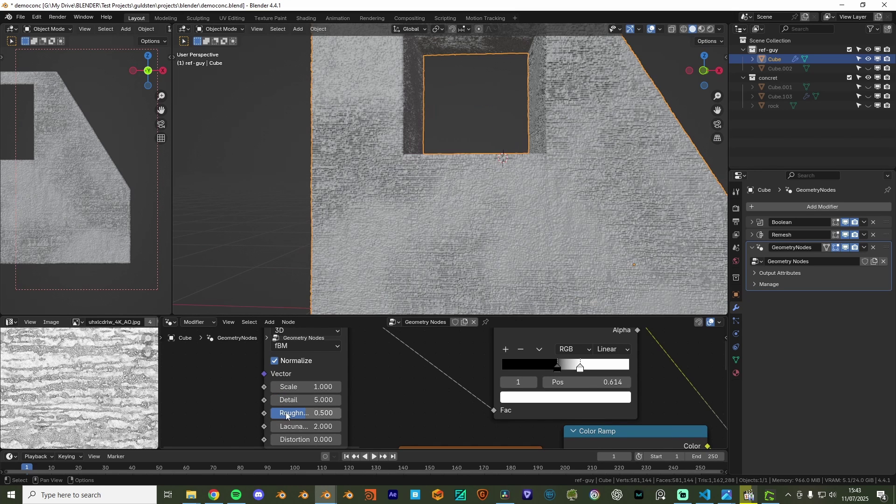
scroll(523, 266, "down", 3)
middle_click_drag(523, 266, 527, 264)
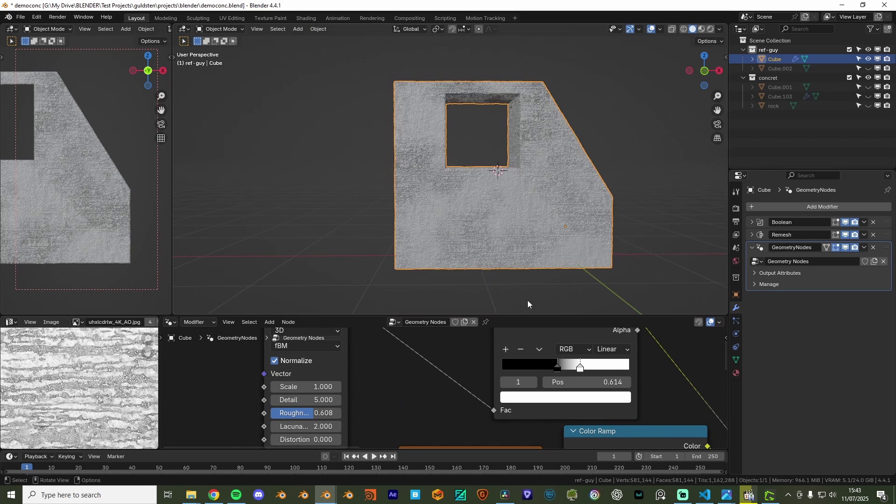
- Soften the mask's Color Ramp by lowering its black stop and setting its white stop to position 0.691
left_click_drag(561, 371, 552, 371)
left_click(592, 370)
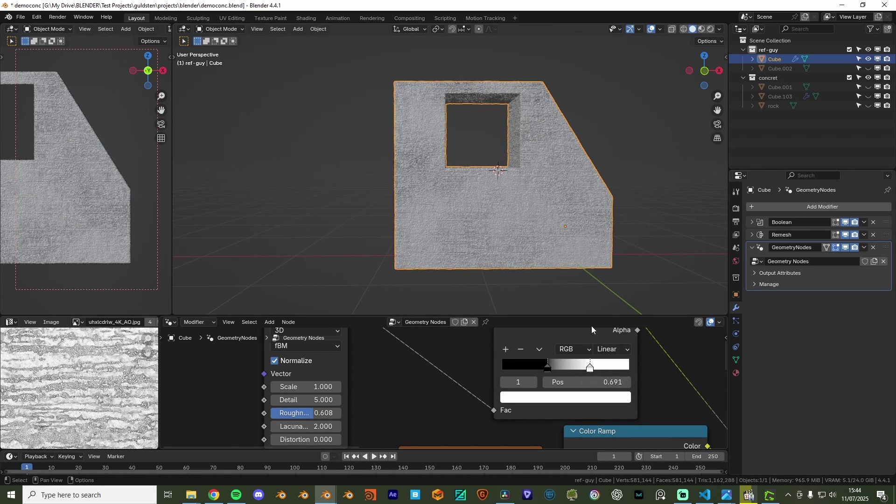
middle_click_drag(584, 286, 546, 232)
- Set all three values of the Multiply node feeding the Set Position offset to -0.003 and check the inverted displacement
scroll(579, 382, "down", 4)
middle_click_drag(663, 387, 536, 377)
scroll(536, 376, "up", 3)
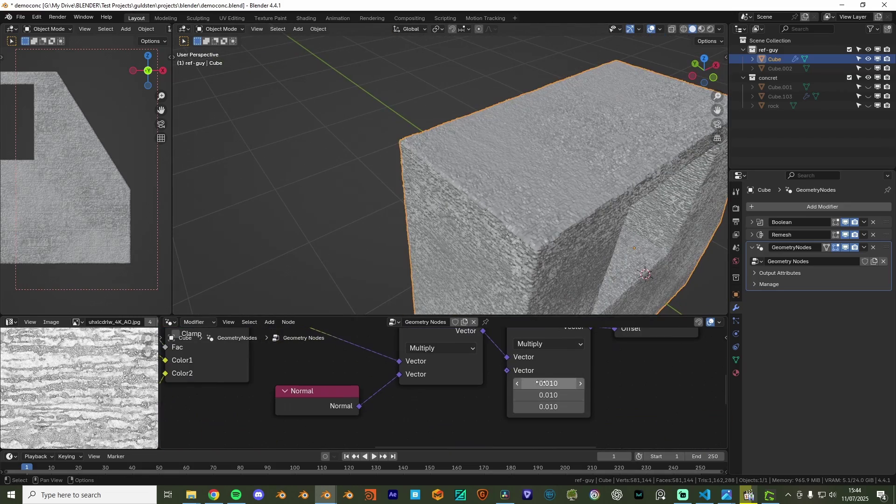
middle_click_drag(567, 270, 549, 236)
double_click(555, 383)
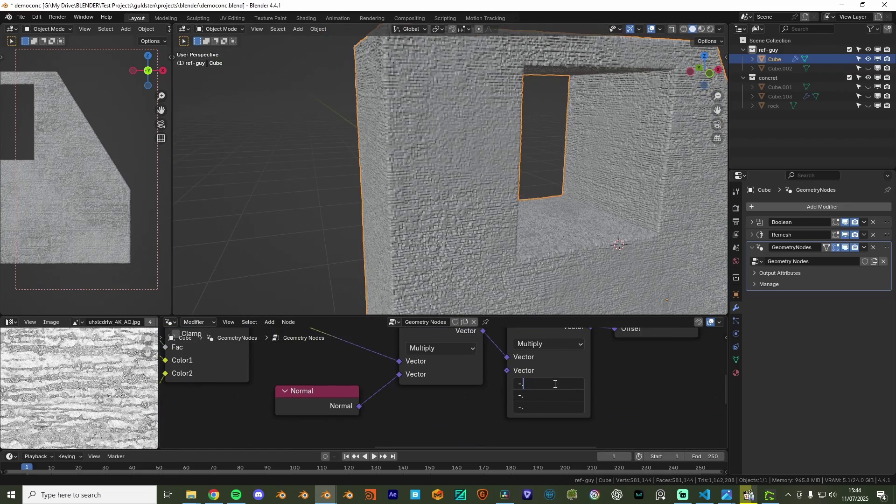
key("Return")
scroll(515, 302, "down", 4)
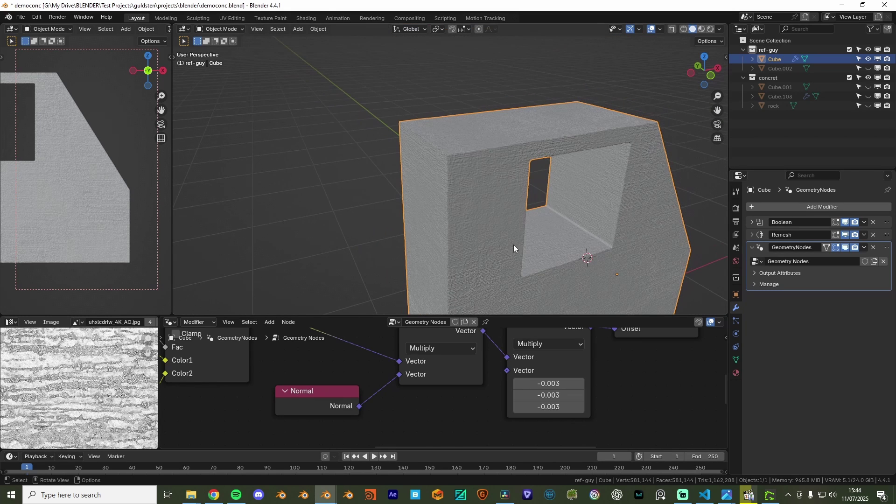
scroll(499, 205, "up", 6)
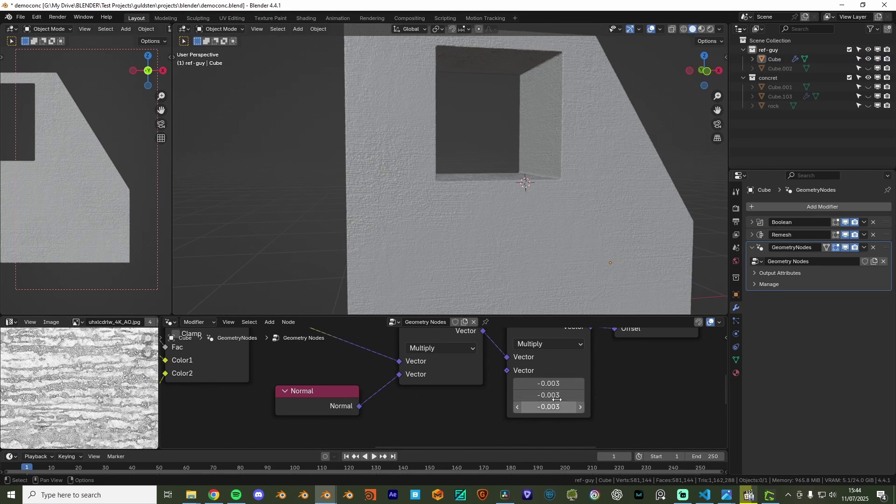
- Set all three values of the Multiply node feeding the Set Position offset to -0.004
double_click(555, 384)
key("Return")
middle_click_drag(485, 127, 549, 164)
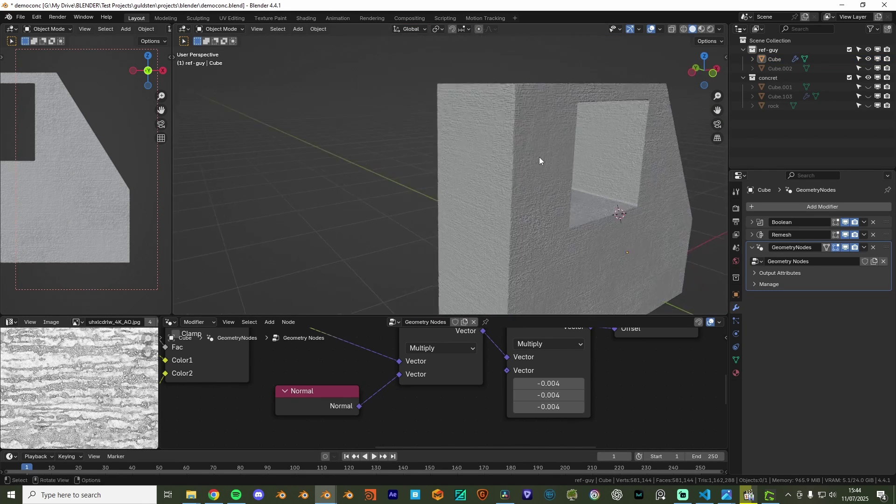
- Inspect the displaced concrete surface of the block from several angles and distances
left_click(548, 195)
scroll(550, 194, "down", 7)
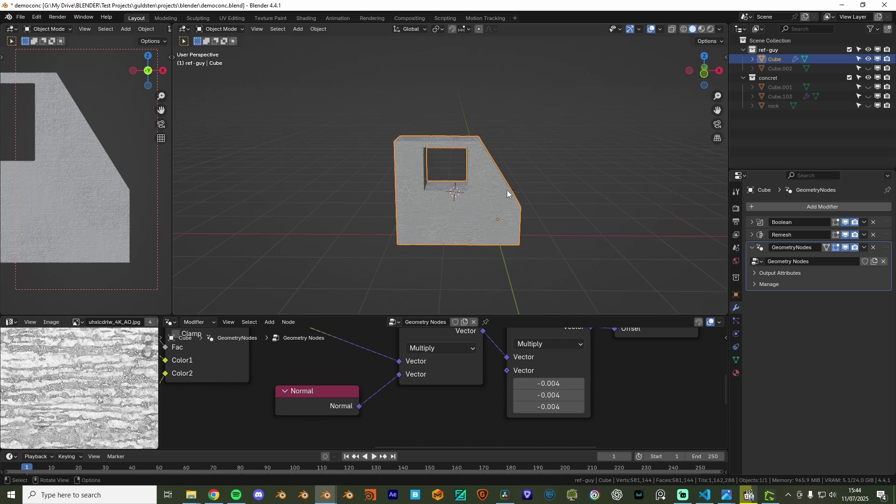
scroll(464, 198, "up", 8)
middle_click_drag(567, 214, 621, 172)
scroll(519, 200, "down", 5)
scroll(520, 204, "up", 1)
scroll(523, 205, "up", 5)
middle_click_drag(523, 205, 513, 208)
left_click(441, 235)
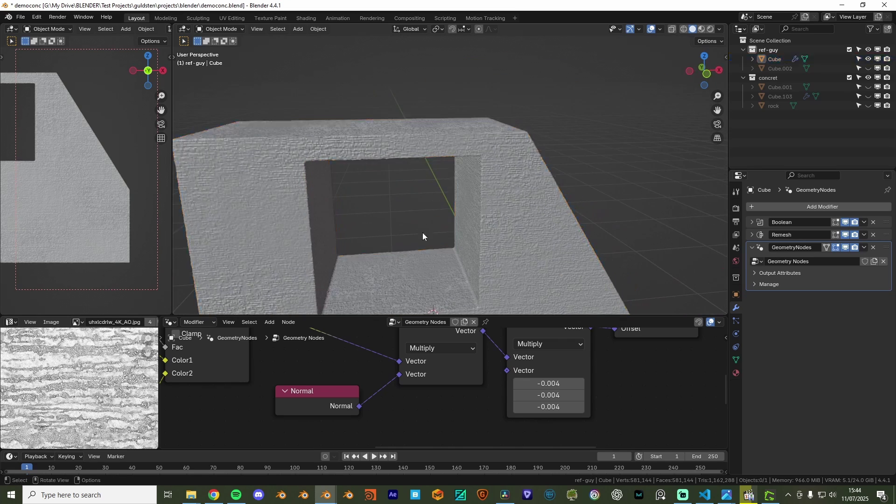
- Move the Group Output farther from the node chain and insert a second Set Position node on its geometry link
scroll(436, 263, "down", 2)
scroll(495, 355, "down", 7)
middle_click_drag(560, 341, 418, 377)
middle_click_drag(596, 378, 524, 376)
left_click_drag(525, 376, 628, 361)
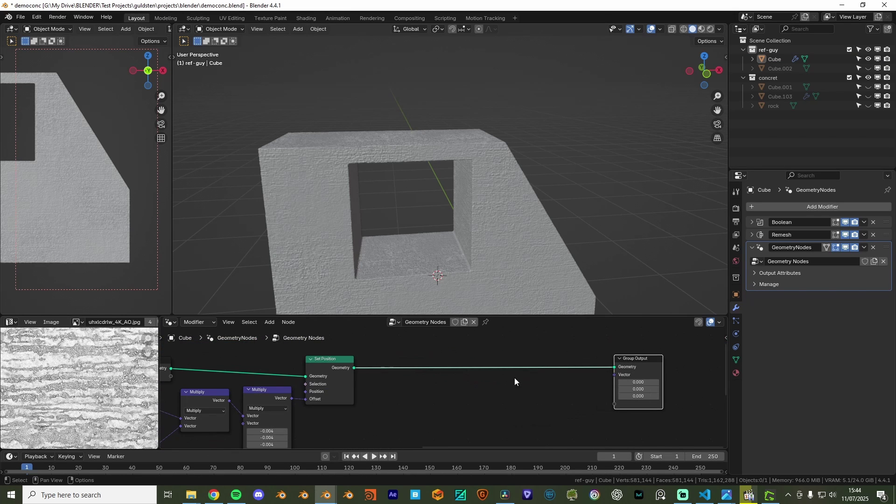
key("shift+d")
left_click(506, 369)
scroll(508, 412, "down", 1)
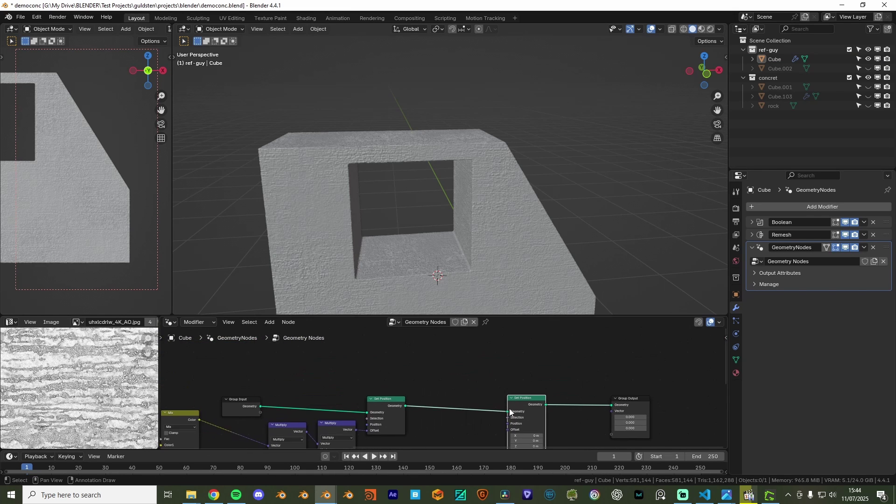
- Add a Noise Texture connected to the second Set Position node's Offset input
left_click_drag(493, 410, 445, 357)
type("noise")
key("Return")
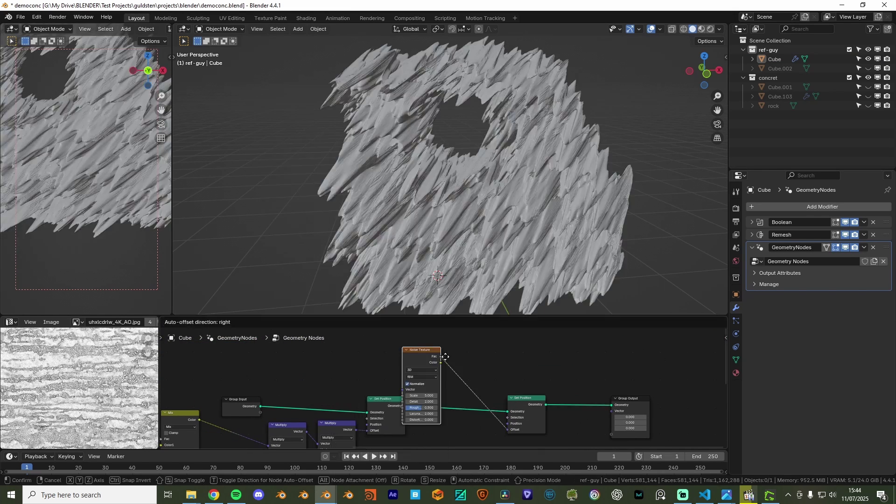
left_click(465, 329)
- Insert a Combine XYZ node between the Noise Texture and the second Set Position, with the noise feeding X
scroll(443, 345, "down", 1)
middle_click_drag(414, 352, 466, 385)
scroll(451, 201, "down", 3)
middle_click_drag(449, 195, 524, 198)
scroll(551, 417, "up", 2)
middle_click_drag(554, 418, 519, 373)
key("shift+a")
type("conb")
key("BackSpace")
key("BackSpace")
key("BackSpace")
type("omb")
key("Return")
left_click(483, 344)
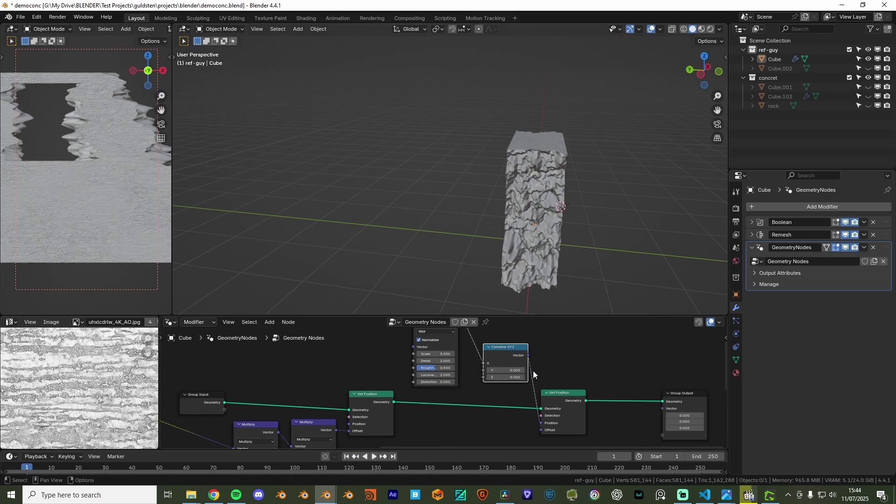
- Move the new Noise Texture farther away from the Combine XYZ node and inspect the block's X-axis distortion
scroll(519, 358, "down", 1)
middle_click_drag(519, 358, 521, 389)
scroll(546, 224, "up", 2)
middle_click_drag(551, 224, 488, 244)
left_click_drag(433, 341, 337, 335)
scroll(523, 305, "up", 2)
middle_click_drag(530, 312, 498, 301)
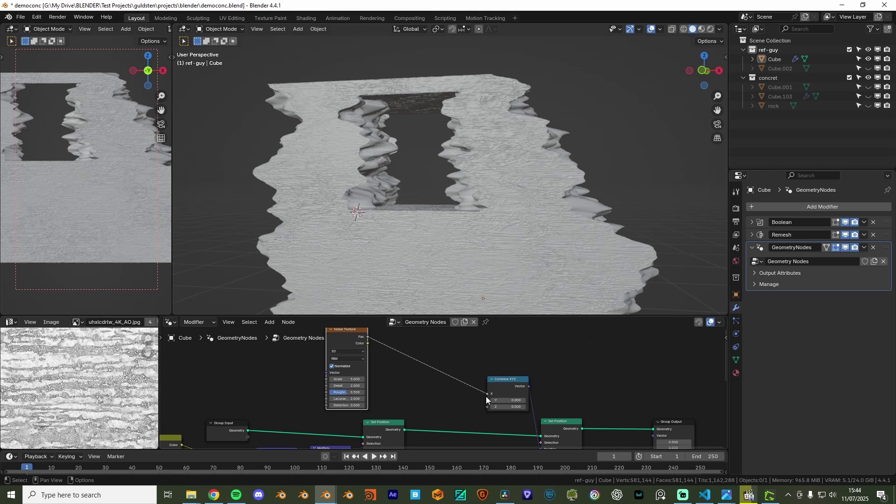
- Try the noise on the Combine XYZ node's Y input and return the link to X
left_click_drag(486, 396, 491, 402)
scroll(448, 273, "down", 3)
middle_click_drag(448, 272, 390, 275)
mouse_move(488, 402)
left_mouse_down()
mouse_move(489, 409)
mouse_move(488, 394)
left_mouse_up()
- Set the new Noise Texture's scale to 0.200 and check the block's large-scale bend
scroll(458, 366, "up", 2)
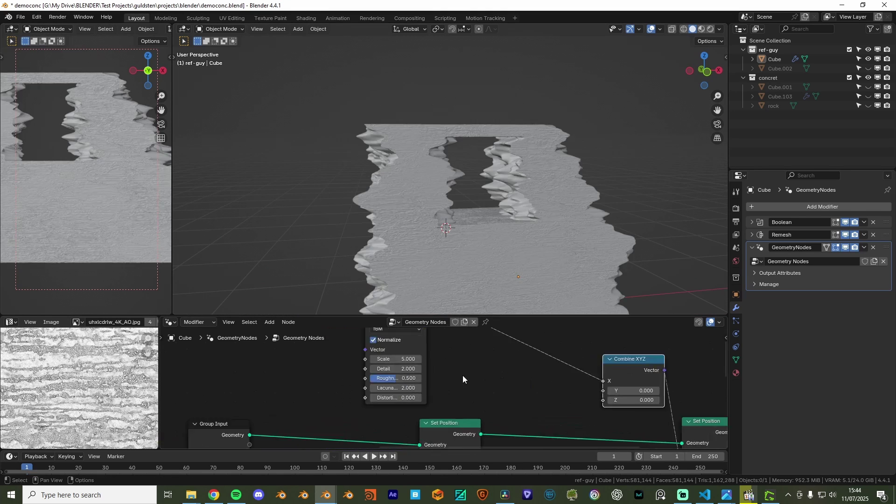
middle_click_drag(458, 366, 477, 385)
key("Return")
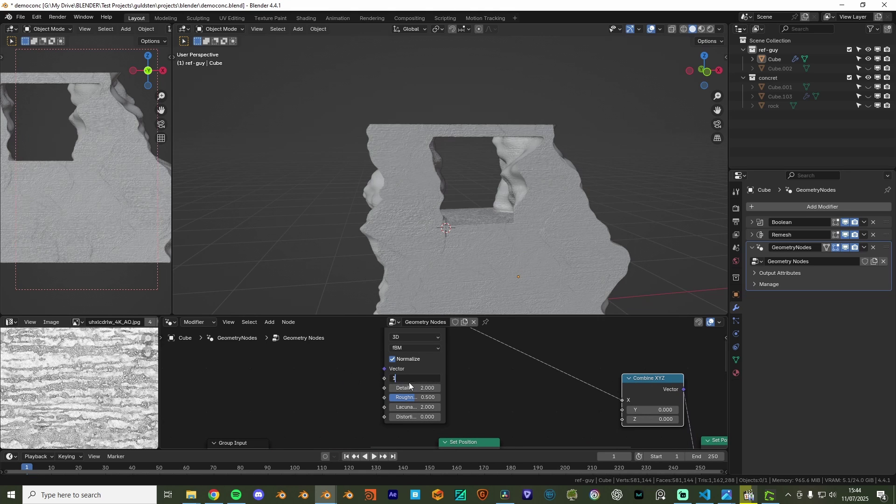
left_click(410, 380)
key("Return")
middle_click_drag(390, 204, 436, 209)
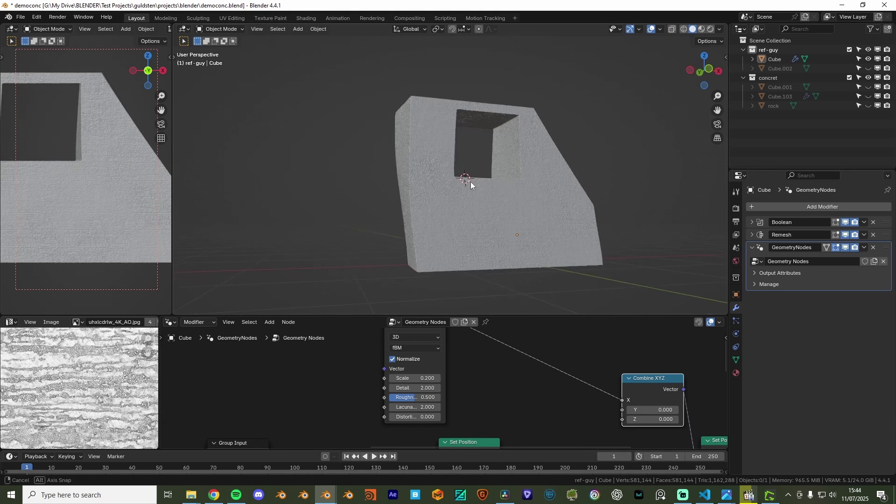
middle_click_drag(470, 181, 493, 199)
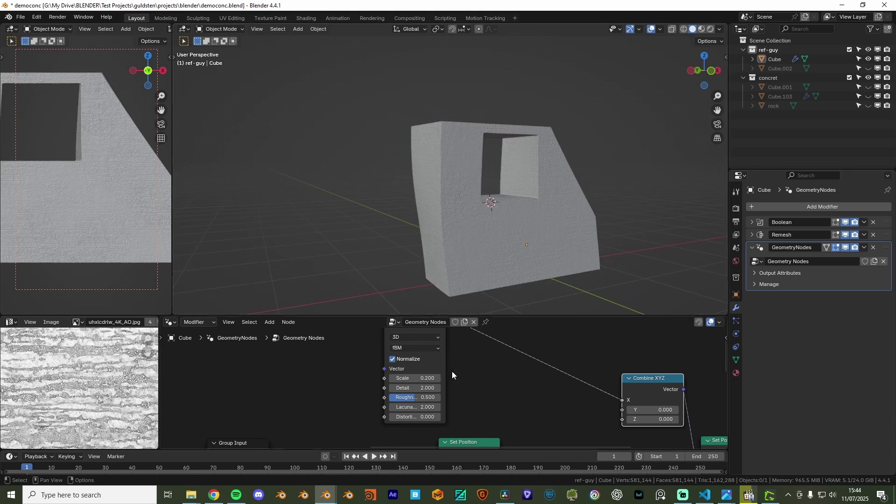
- Insert a Vector Math Add node on the link between the Noise Texture and the Combine XYZ node's X input
scroll(437, 387, "down", 2)
middle_click_drag(438, 387, 465, 397)
scroll(426, 371, "up", 1)
scroll(475, 385, "up", 1)
key("shift+a")
mouse_move(476, 386)
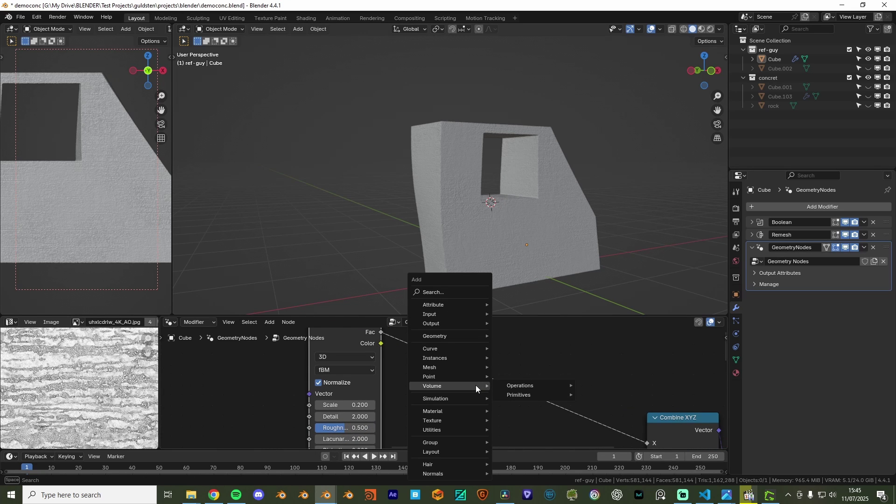
type("vector add")
key("Return")
left_click(474, 354)
- Change the inserted Vector Math node's operation from Add to Multiply
middle_click_drag(507, 423, 495, 374)
scroll(583, 397, "down", 1)
middle_click_drag(622, 414, 499, 385)
scroll(481, 275, "up", 2)
middle_click_drag(467, 271, 480, 272)
middle_click_drag(394, 384, 415, 422)
middle_click_drag(429, 376, 464, 389)
middle_click_drag(560, 241, 502, 296)
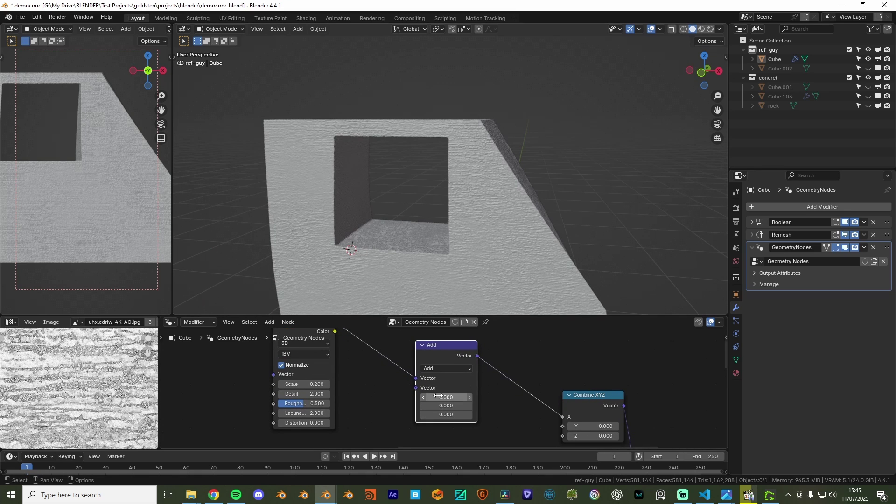
left_click(450, 367)
left_click(440, 245)
- Try 0.100 in all three values of the new Multiply node and settle on 0.200
left_click_drag(472, 383, 476, 407)
left_click_drag(451, 420, 455, 423)
middle_click_drag(465, 425, 469, 387)
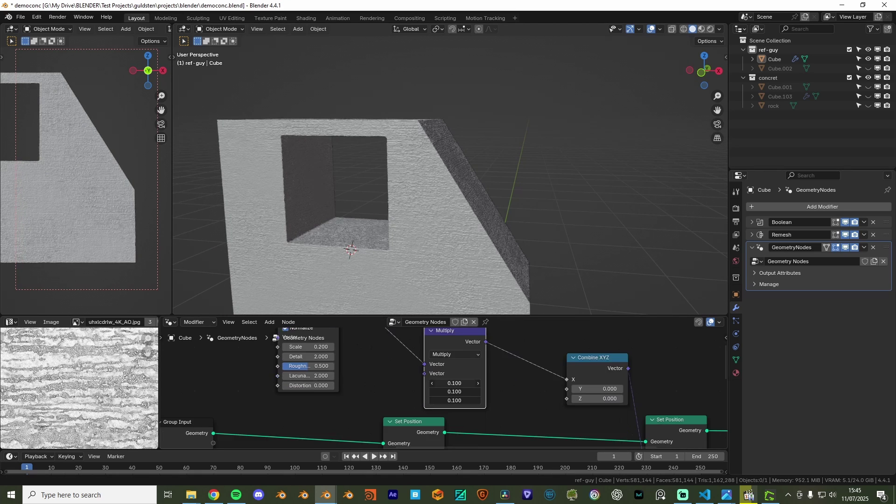
mouse_move(446, 384)
left_mouse_down()
mouse_move(458, 401)
mouse_move(444, 400)
left_mouse_up()
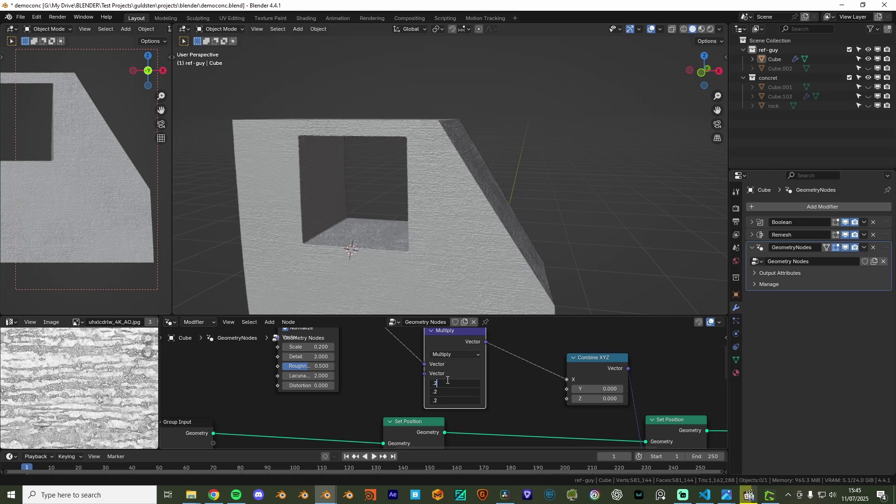
key("Return")
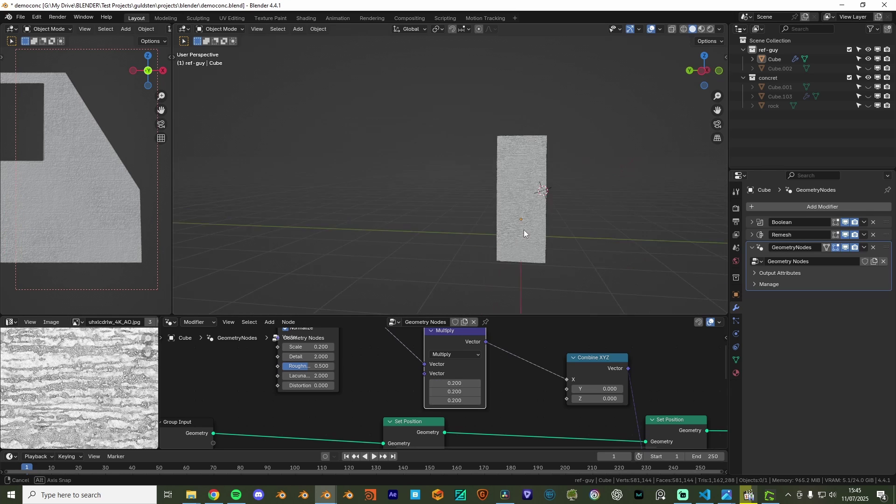
middle_click_drag(523, 230, 521, 236)
- Relocate the new Multiply node between Combine XYZ and the second Set Position, leaving the noise connected directly to X
scroll(455, 360, "down", 1)
middle_click_drag(454, 360, 470, 414)
left_click_drag(471, 414, 459, 371)
scroll(419, 374, "down", 1)
left_click_drag(362, 354, 351, 355)
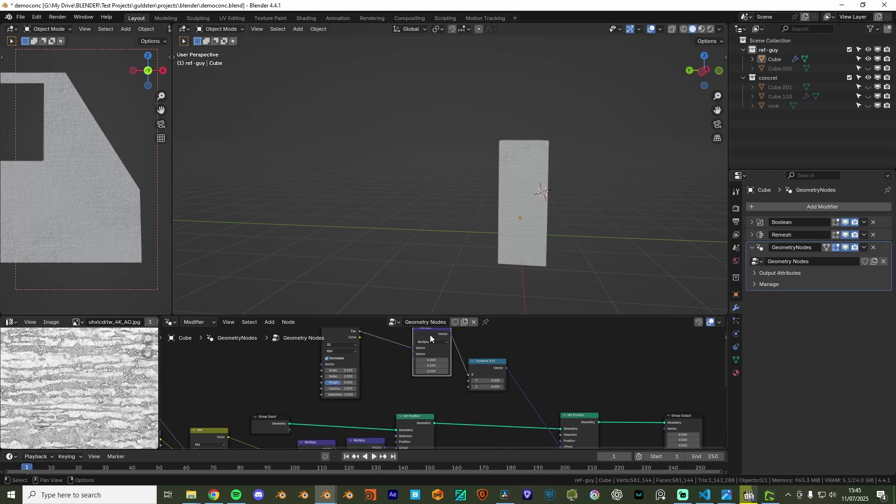
key("shift+d")
left_click(528, 372)
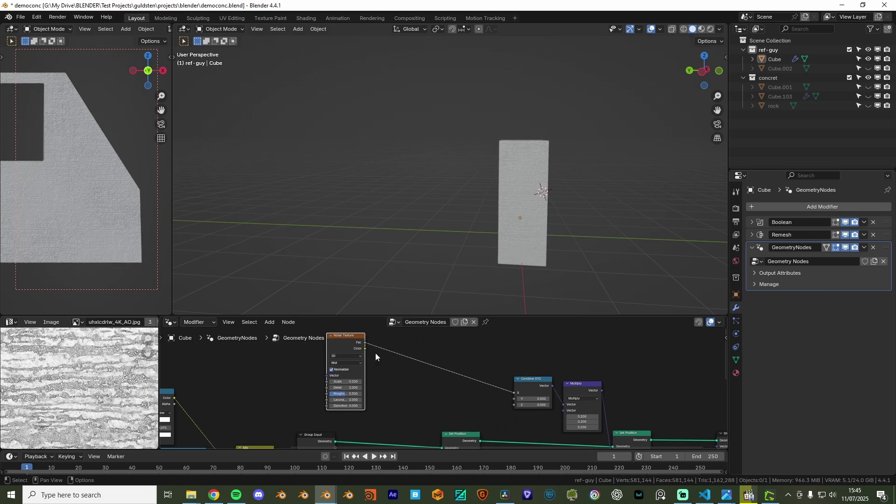
- Duplicate the Noise Texture twice and connect the copies' Fac outputs to the Y and Z inputs of Combine XYZ
key("shift+d")
left_click(403, 379)
left_click_drag(393, 370, 521, 405)
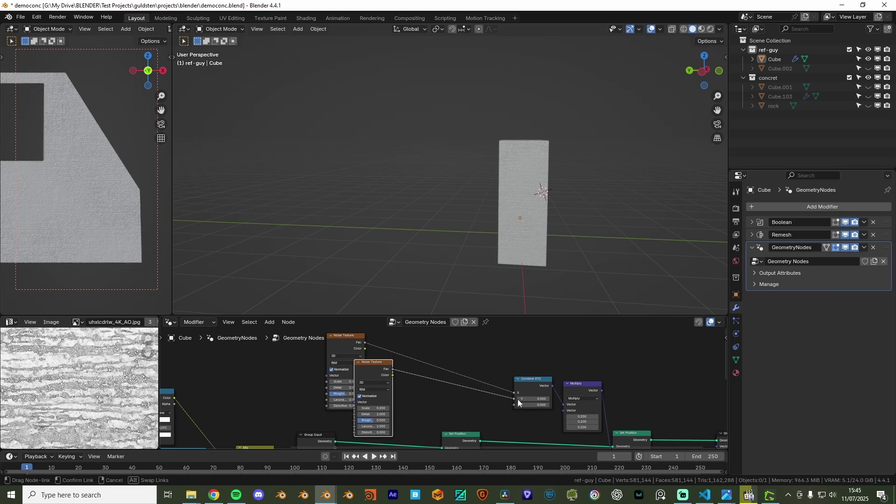
left_click_drag(518, 399, 520, 399)
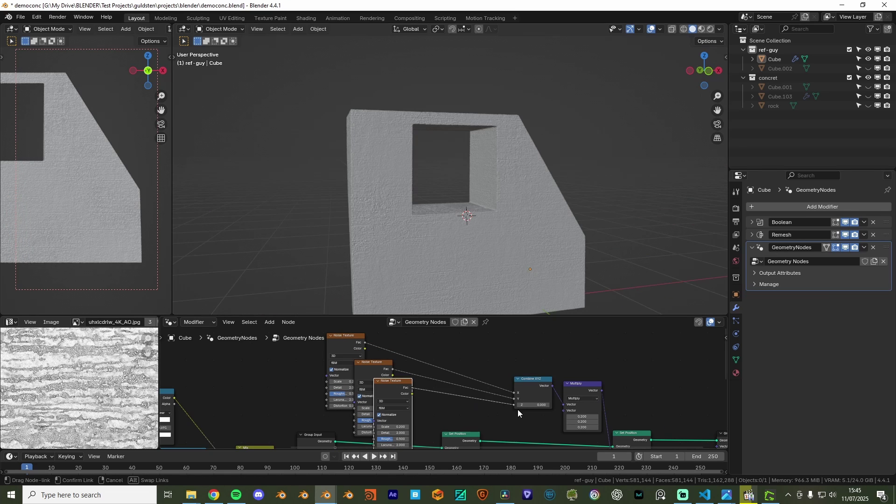
left_click_drag(517, 407, 519, 404)
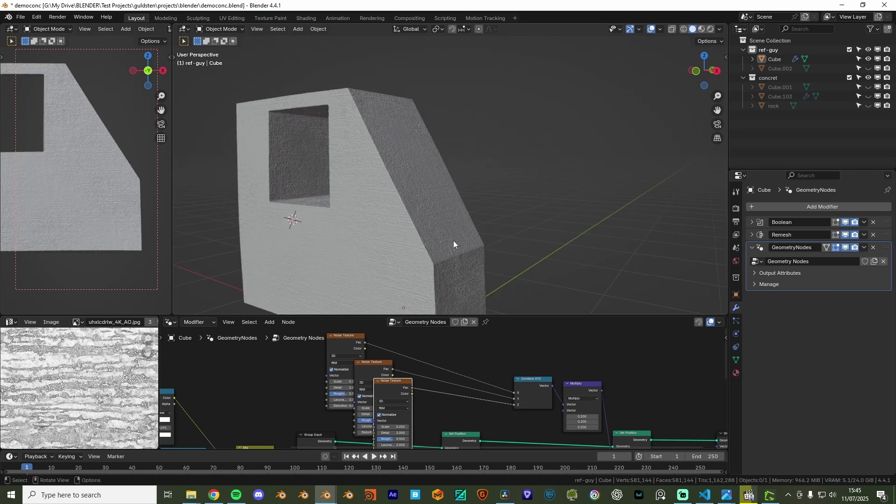
middle_click_drag(454, 244, 534, 169)
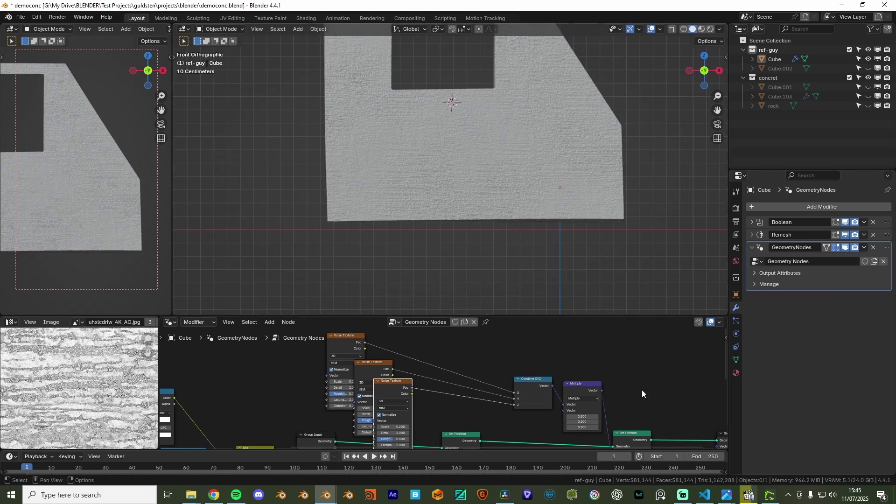
- Set all three values of the Multiply node after Combine XYZ to 0.050
middle_click_drag(575, 442, 546, 401)
scroll(546, 400, "up", 5)
left_click_drag(564, 361, 564, 378)
type(".05")
key("Return")
scroll(397, 371, "up", 1)
- Switch all three distortion Noise Textures to 4D and raise the first one's W to about 19.9
middle_click_drag(200, 330, 404, 386)
middle_click_drag(382, 358, 372, 387)
left_click(376, 348)
left_click(375, 402)
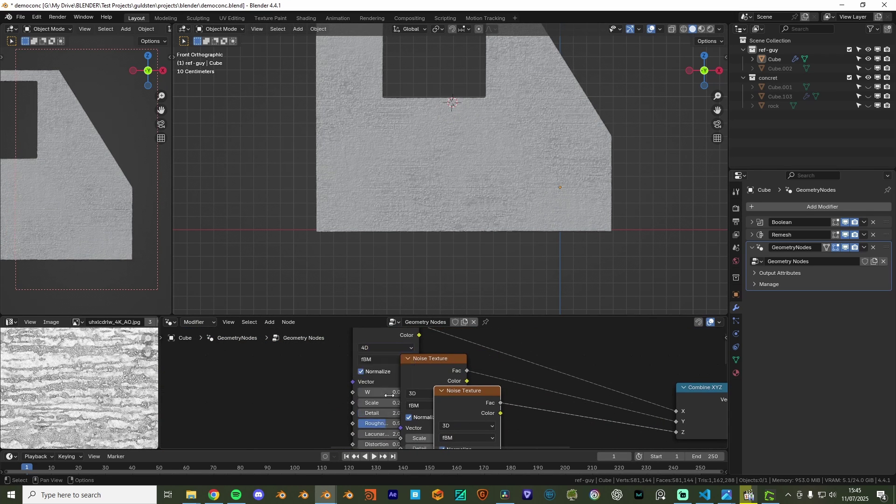
left_click(417, 394)
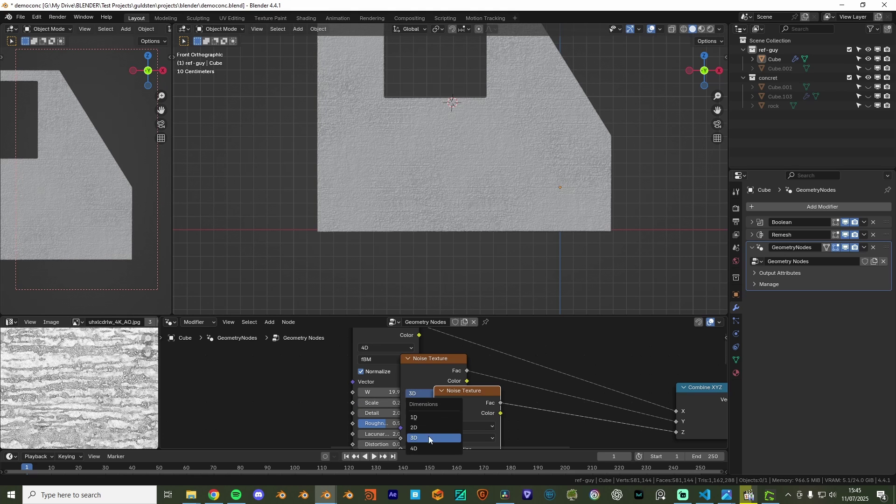
left_click(426, 448)
middle_click_drag(466, 439, 431, 385)
left_click(427, 371)
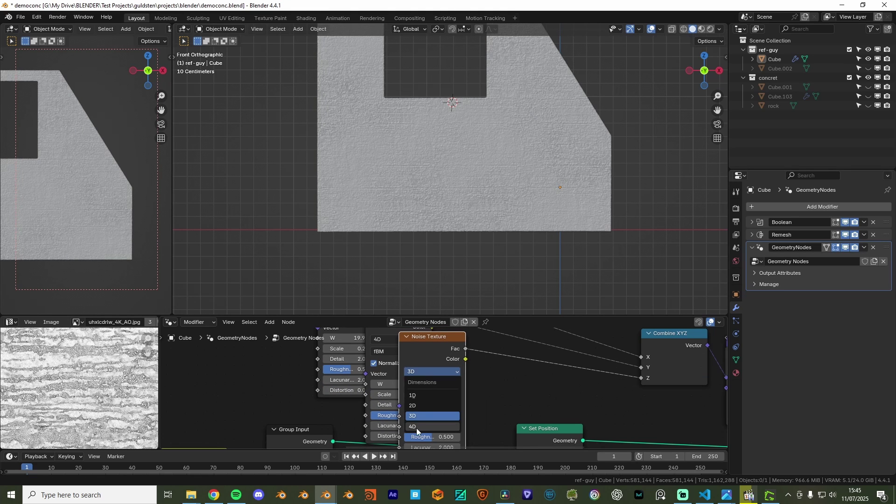
left_click(417, 427)
- Toggle muting of the second Set Position node to compare the block with and without the noise distortion
middle_click_drag(556, 298, 540, 258)
key("KP_3")
scroll(551, 378, "down", 4)
middle_click_drag(625, 395, 478, 384)
middle_click_drag(544, 427, 385, 395)
left_click(445, 375)
key("m")
key("m")
key("m")
- Move the concrete block slightly upward along the Z axis in front view
left_click(468, 271)
key("KP_1")
key("g")
key("z")
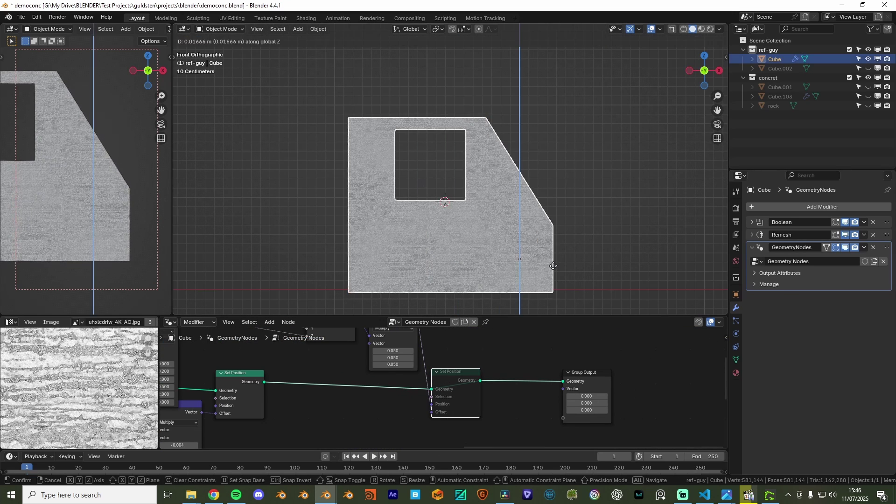
left_click(511, 310)
middle_click_drag(512, 310, 443, 312)
left_click(566, 253)
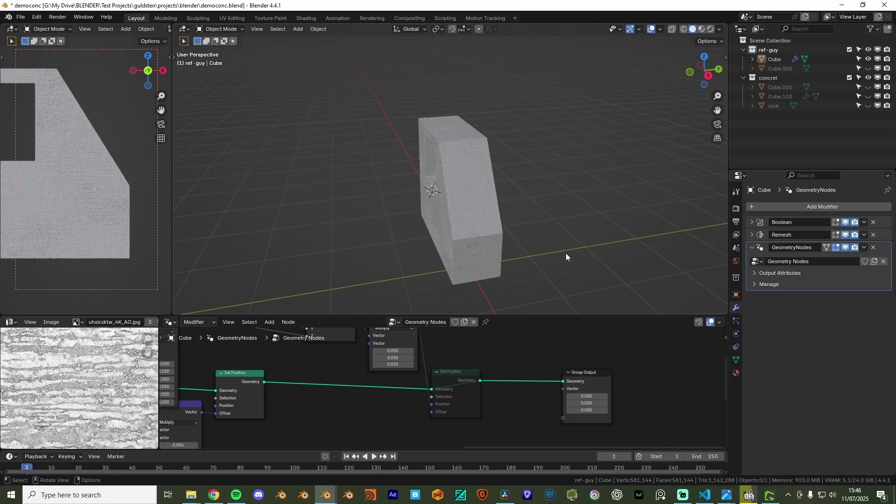
- Switch the main viewport to rendered shading with the concrete block selected
middle_click_drag(566, 254, 601, 257)
scroll(447, 373, "down", 4)
scroll(469, 261, "up", 3)
middle_click_drag(471, 233, 377, 224)
left_click(498, 236)
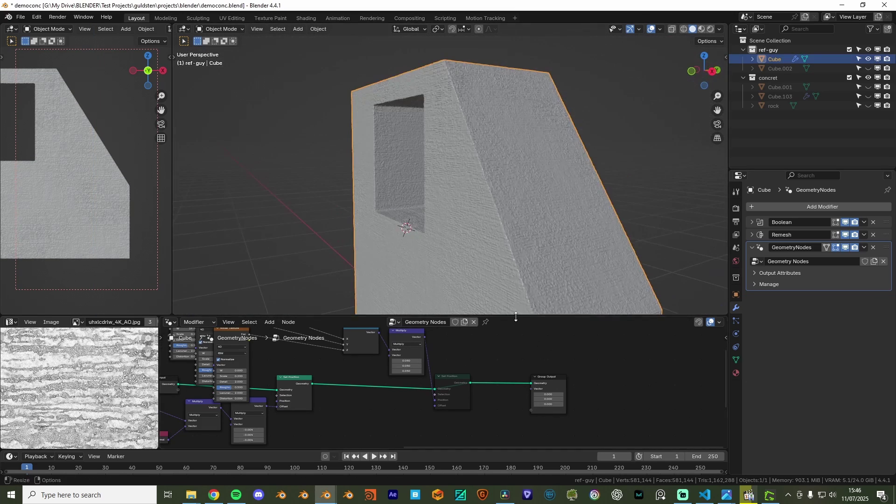
middle_click_drag(463, 261, 531, 258)
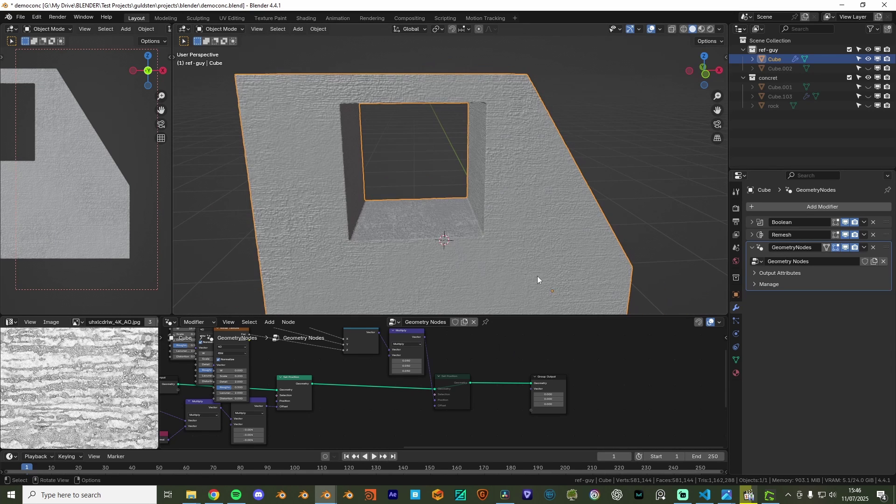
key("z")
left_click(532, 178)
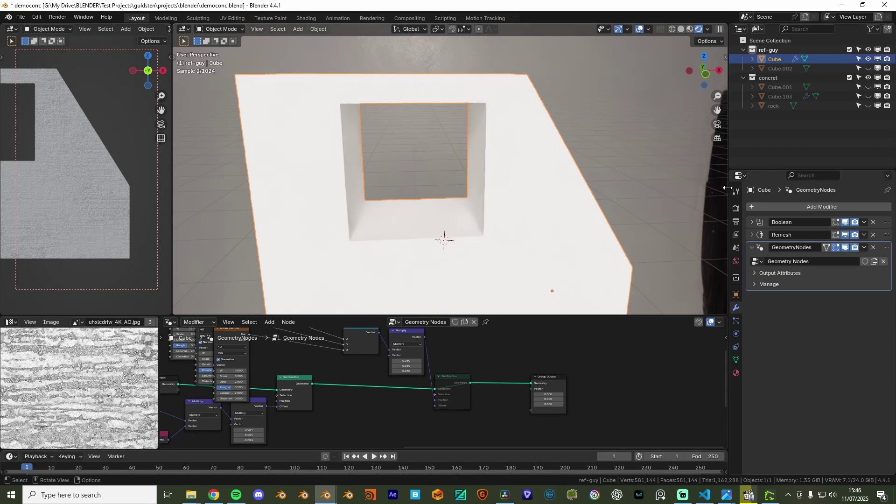
- Set the color management view transform to ACES and turn off the viewport overlays
left_click(736, 209)
scroll(824, 332, "down", 10)
left_click(836, 386)
left_click(733, 376)
left_click(640, 30)
middle_click_drag(560, 154, 500, 184)
- Switch the node area to the Shader Editor and create a new material for the concrete block
left_click(175, 323)
left_click(192, 396)
left_click(454, 324)
middle_click_drag(290, 369, 404, 391)
scroll(382, 353, "up", 3)
middle_click_drag(382, 353, 403, 385)
- Add an Image Texture node and connect its Color output to the Principled BSDF's Base Color
key("shift+a")
type("uv")
key("Return")
key("shift+a")
type("im")
key("Return")
left_click(414, 379)
left_click_drag(508, 387, 590, 371)
left_click_drag(440, 384, 414, 368)
- Assign the image uhxlcdrlw_4K_Albedo.jpg to the new Image Texture node
left_click(389, 394)
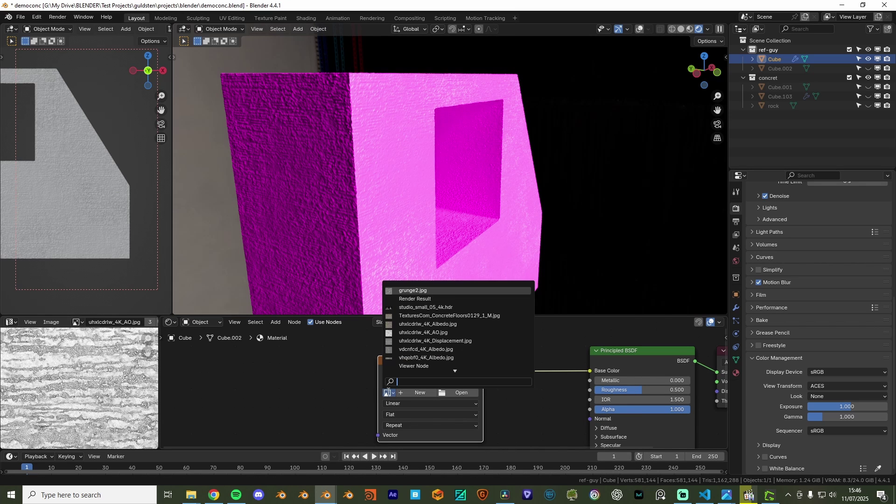
type("ao")
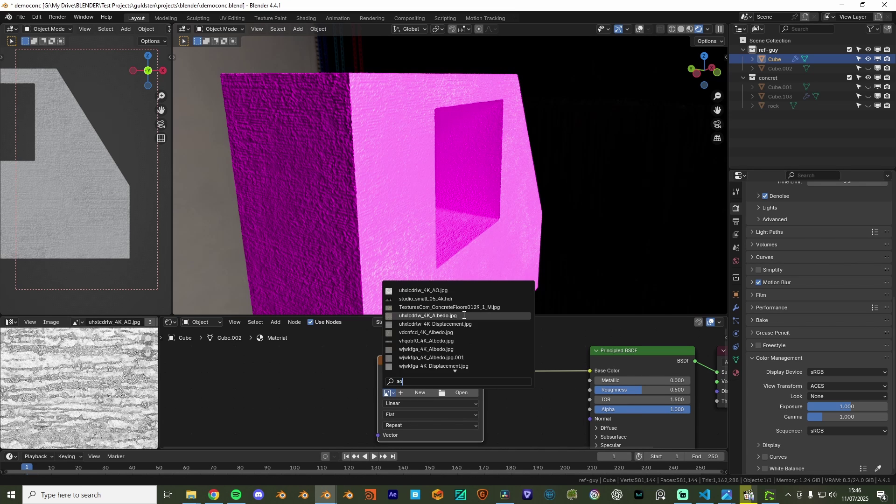
left_click(464, 314)
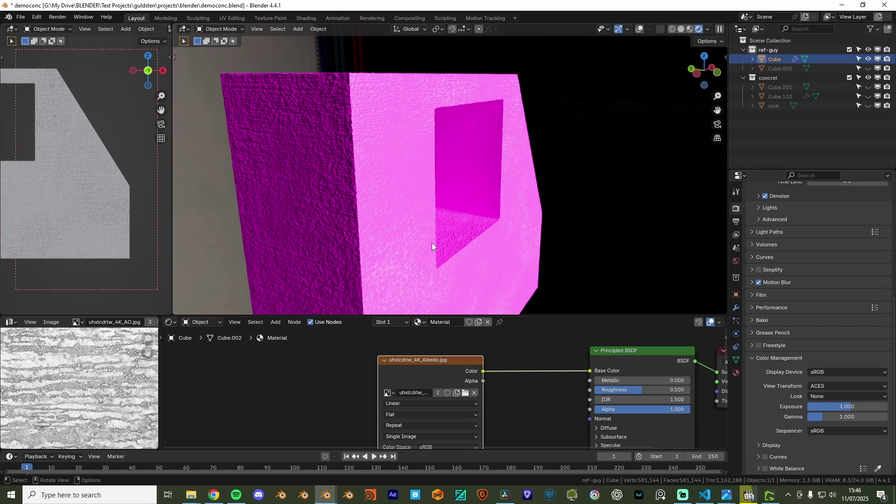
left_click(171, 322)
left_click(201, 397)
scroll(333, 405, "down", 1)
middle_click_drag(332, 407, 370, 367)
middle_click_drag(485, 338, 417, 375)
middle_click_drag(422, 217, 473, 254)
- In the Geometry Node Editor, connect the box mapping Vector to a new Group Output socket and name its output attribute Uvmap
left_click(169, 322)
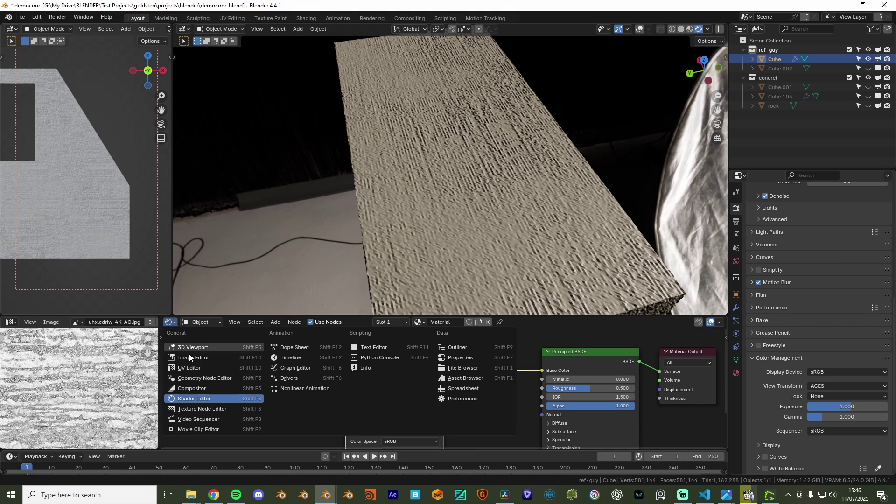
left_click(208, 385)
scroll(747, 220, "up", 5)
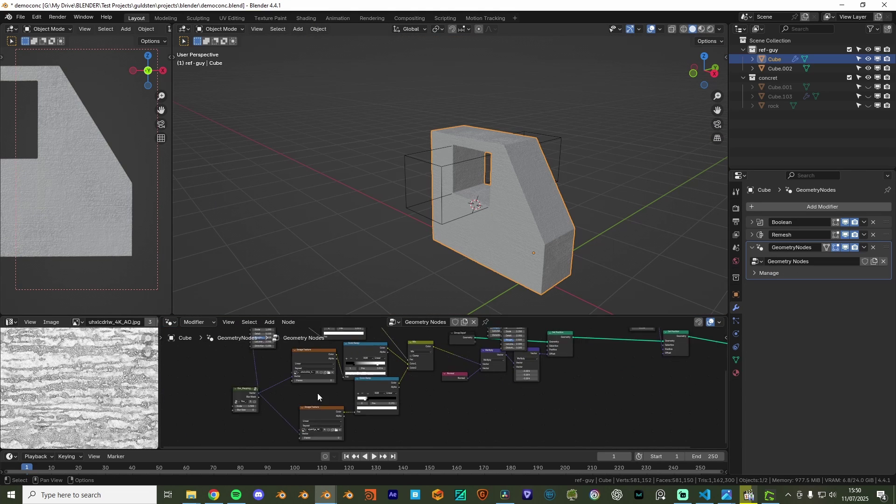
middle_click_drag(318, 393, 211, 396)
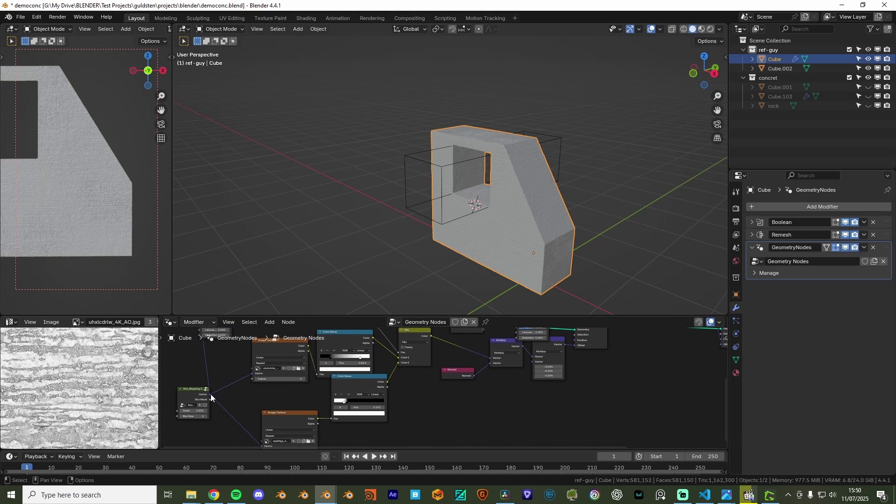
left_click_drag(211, 396, 664, 382)
scroll(590, 377, "up", 2)
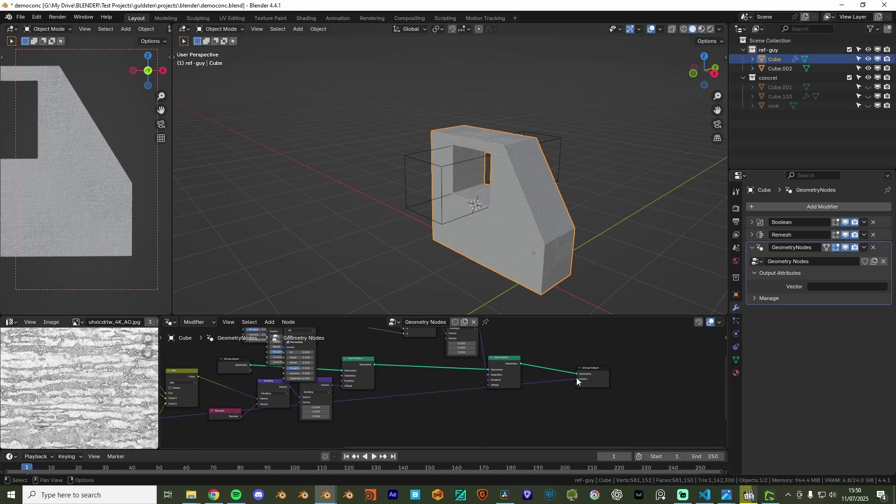
left_click(822, 286)
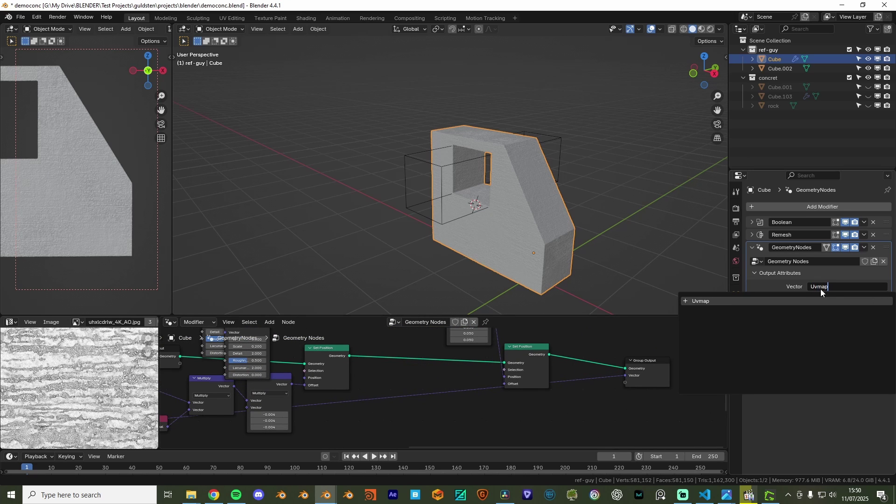
key("Return")
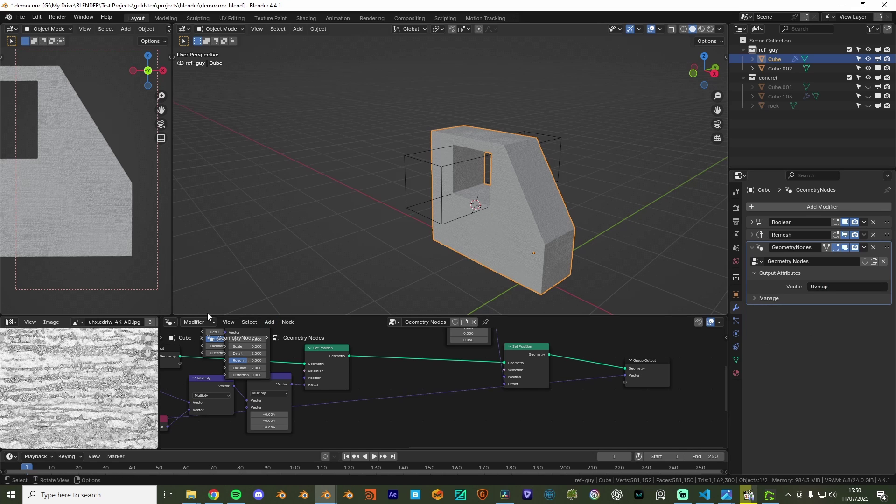
- Return to the Shader Editor and add an Attribute node beside the albedo Image Texture
left_click(171, 322)
left_click(191, 398)
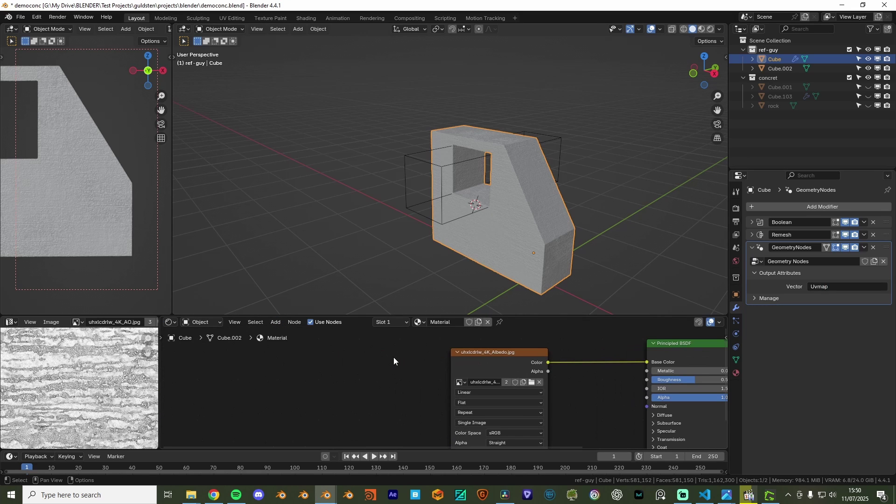
scroll(426, 377, "down", 1)
key("shift+a")
type("attr")
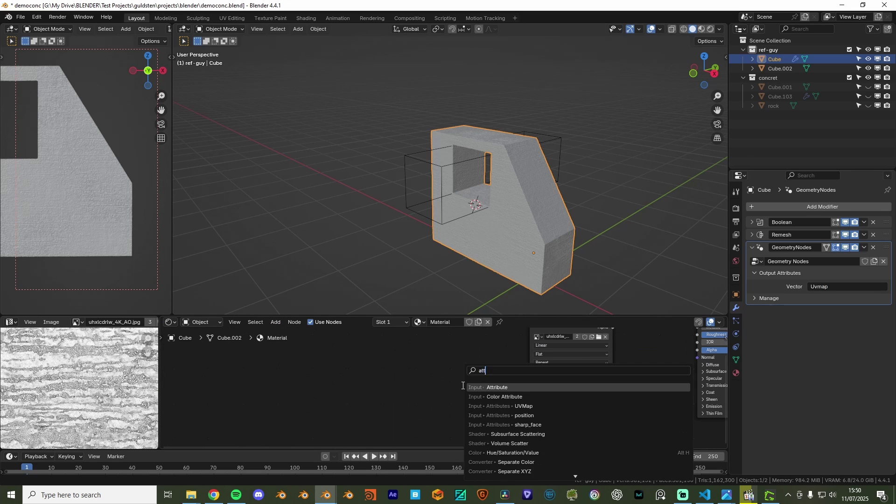
key("Return")
left_click(414, 360)
- Connect the Attribute node's Vector to the Image Texture's Vector input and set the attribute name to Uvmap
scroll(442, 388, "up", 5)
left_click_drag(471, 376, 488, 382)
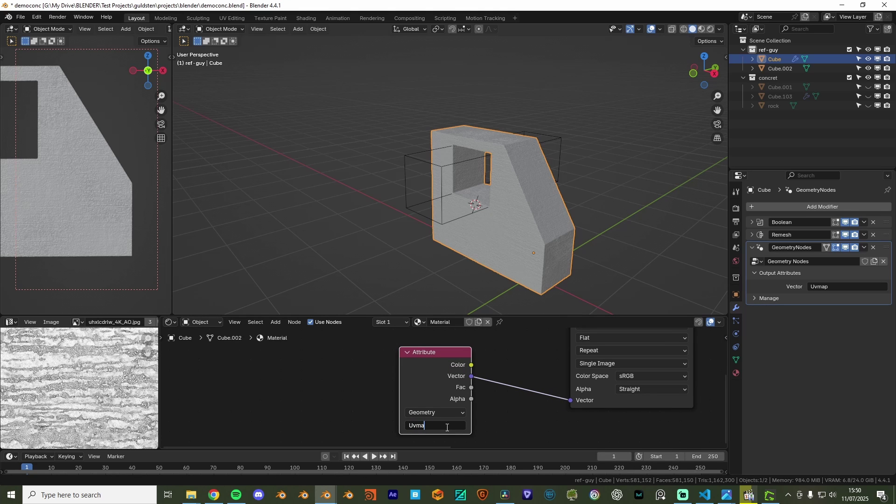
type("ap")
key("Return")
left_click_drag(443, 405, 437, 415)
scroll(536, 237, "up", 1)
- Turn on rendered shading without overlays and examine the box-mapped albedo texture up close
mouse_move(537, 237)
middle_mouse_down()
mouse_move(439, 253)
mouse_move(537, 236)
middle_mouse_up()
key("z")
left_click(551, 111)
key("shift+alt+z")
scroll(551, 111, "up", 5)
middle_click_drag(504, 153, 412, 242)
scroll(413, 242, "up", 5)
middle_click_drag(615, 387, 390, 406)
scroll(389, 406, "down", 5)
scroll(427, 376, "up", 1)
middle_click_drag(491, 358, 424, 386)
- Try a Color Ramp between the albedo texture and Base Color, moving its stops close together with the white one at 0.241
scroll(424, 385, "up", 1)
key("shift+a")
type("color")
left_click(424, 386)
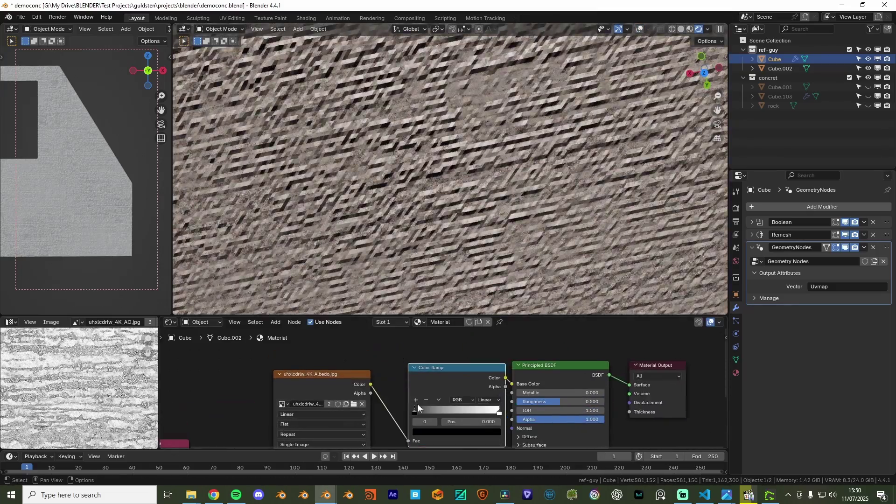
left_click_drag(415, 407, 437, 410)
left_click_drag(495, 411, 439, 409)
scroll(516, 233, "down", 6)
middle_click_drag(516, 233, 446, 169)
scroll(421, 355, "down", 4)
middle_click_drag(574, 189, 392, 170)
scroll(393, 170, "down", 4)
- Hide the cutter object Cube.002 and keep the concrete block selected
key("h")
key("ctrl+z")
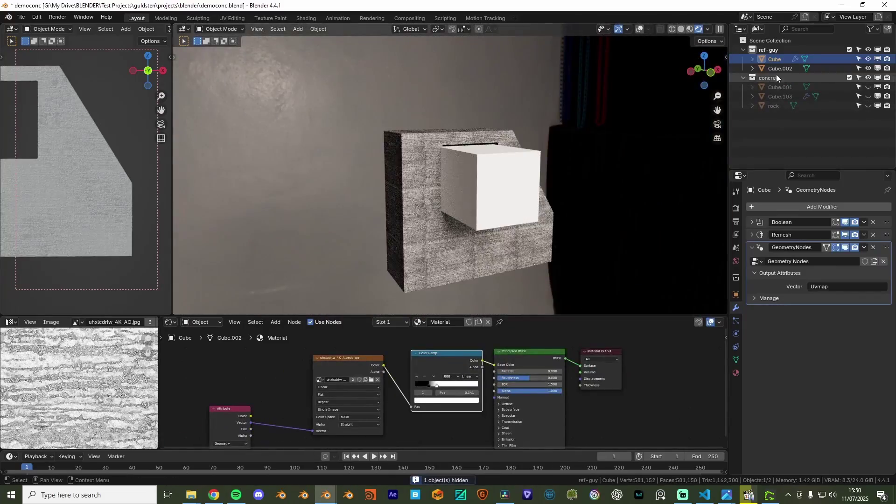
left_click(778, 69)
key("h")
left_click(523, 196)
- Delete the Color Ramp so the albedo texture feeds Base Color directly again
middle_click_drag(514, 248, 495, 244)
scroll(494, 244, "up", 4)
middle_click_drag(446, 378, 533, 348)
key("ctrl+x")
scroll(445, 366, "down", 4)
scroll(514, 271, "up", 4)
left_click_drag(373, 386, 323, 392)
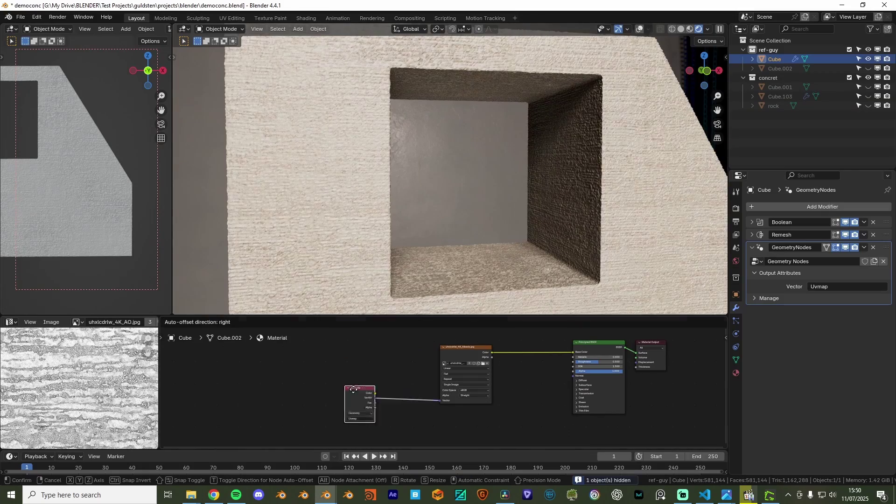
right_click(323, 392)
middle_click_drag(387, 391, 401, 387)
- Examine the albedo-textured concrete block from several angles in the rendered view
middle_click_drag(464, 205, 413, 205)
scroll(413, 206, "down", 4)
scroll(441, 387, "up", 4)
mouse_move(371, 391)
left_mouse_down()
mouse_move(340, 391)
mouse_move(357, 391)
left_mouse_up()
right_click(357, 392)
scroll(449, 392, "up", 1)
middle_click_drag(518, 234, 534, 262)
middle_click_drag(494, 354, 494, 406)
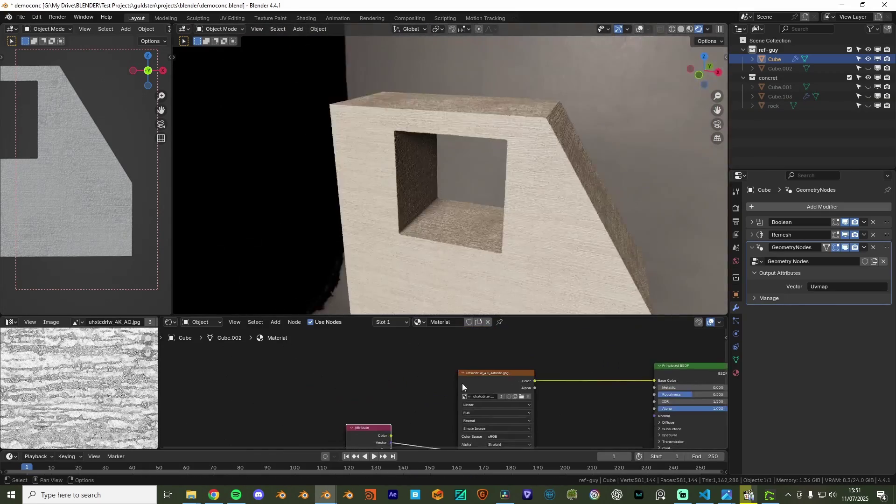
left_click_drag(479, 376, 456, 370)
scroll(451, 226, "up", 1)
mouse_move(451, 225)
middle_mouse_down()
mouse_move(544, 231)
mouse_move(460, 251)
middle_mouse_up()
scroll(544, 231, "up", 4)
scroll(544, 231, "down", 5)
- Return to solid shading with overlays on and add a second Geometry Nodes modifier with a new node tree
left_click(682, 29)
left_click(651, 29)
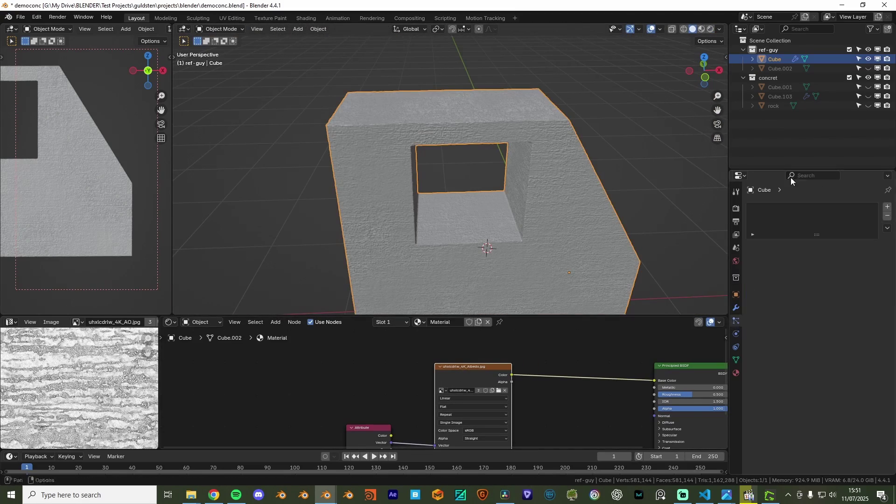
left_click(805, 206)
left_click(791, 343)
left_click(789, 326)
- Open the new node tree in a Geometry Node Editor and insert a Distribute Points on Faces node with density 3.2
left_click(170, 322)
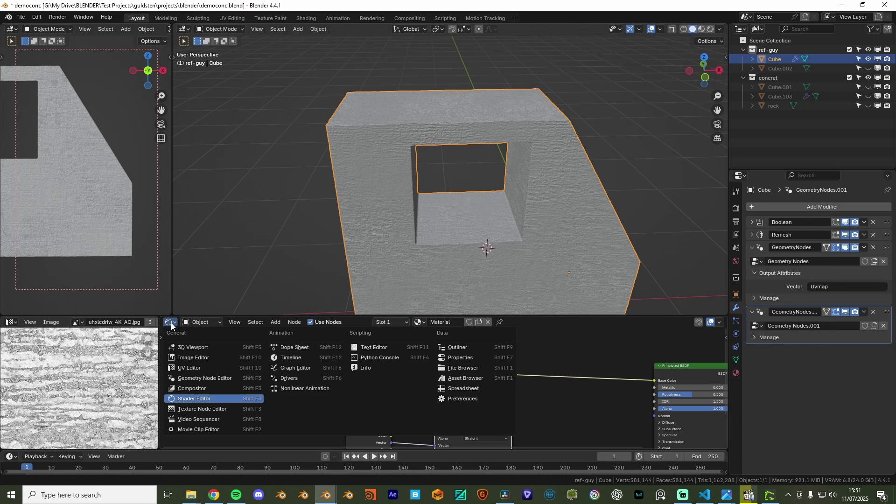
left_click(200, 378)
left_click_drag(435, 386, 317, 387)
scroll(425, 399, "up", 2)
key("shift+a")
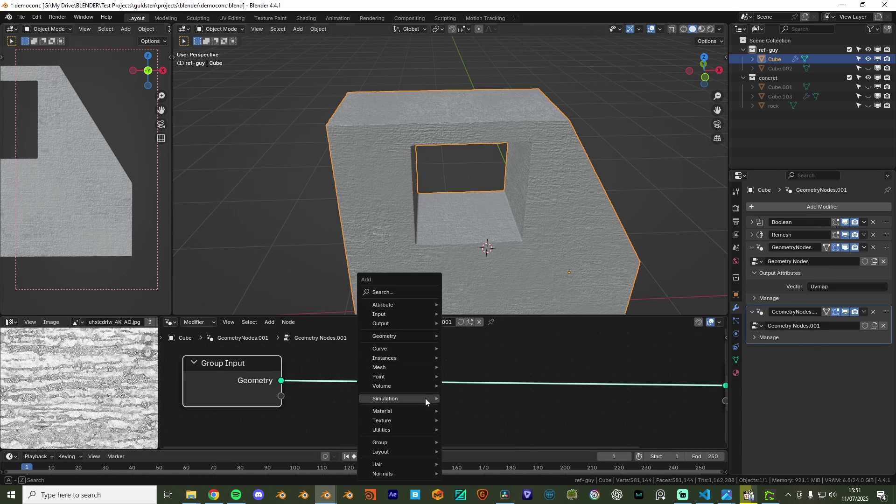
type("distrub")
key("Return")
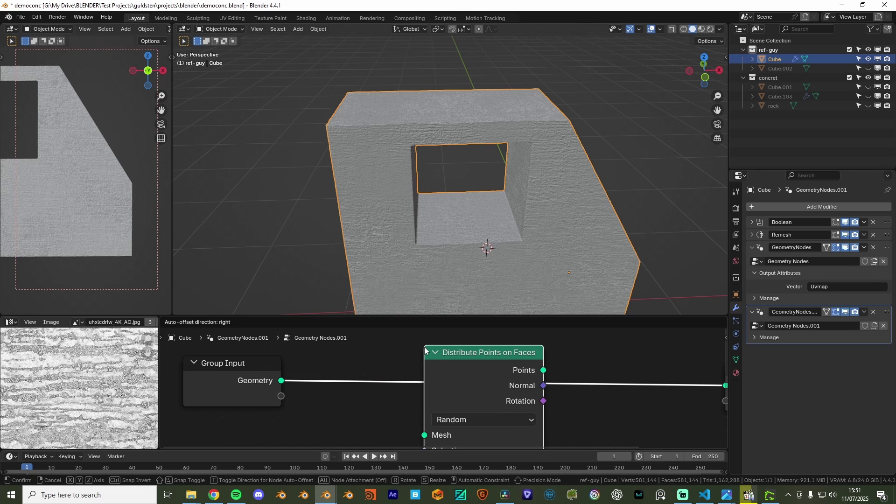
left_click(460, 376)
middle_click_drag(479, 418, 482, 362)
left_click_drag(489, 417, 479, 412)
scroll(479, 411, "down", 1)
scroll(478, 410, "down", 9)
- Spread out the nodes and insert an Instance on Points node between Distribute Points on Faces and Group Output
left_click_drag(317, 357, 279, 360)
left_click_drag(460, 352, 410, 353)
key("shift+a")
type("instanc")
key("Return")
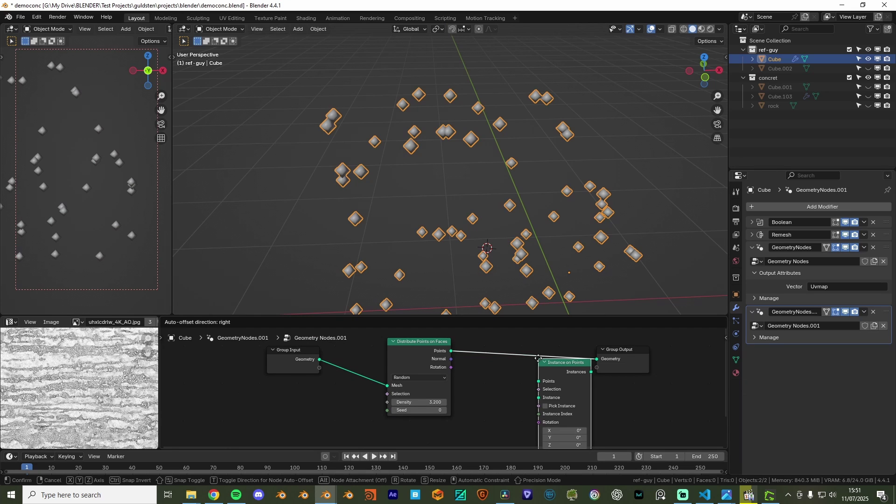
left_click(529, 380)
- Feed the Instance input of Instance on Points from the geometry of a new Object Info node
left_click_drag(529, 380, 441, 370)
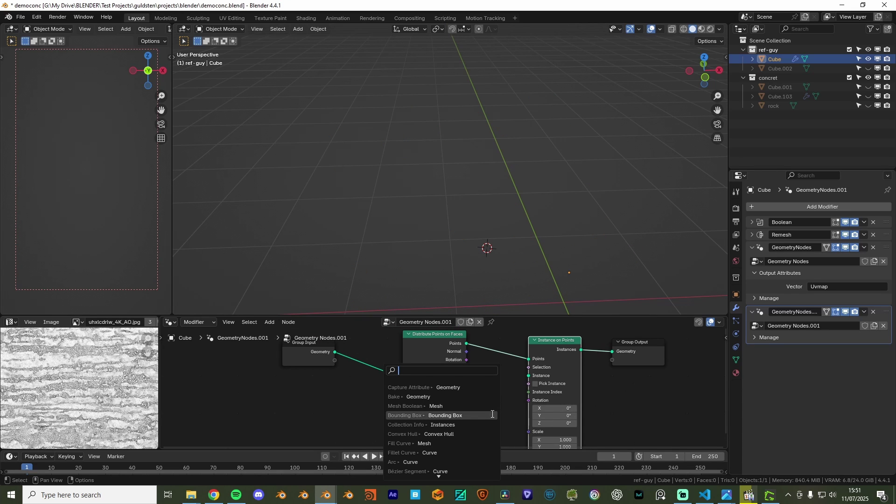
type("obj")
key("Return")
left_click(484, 415)
scroll(519, 349, "up", 4)
middle_click_drag(484, 416, 521, 330)
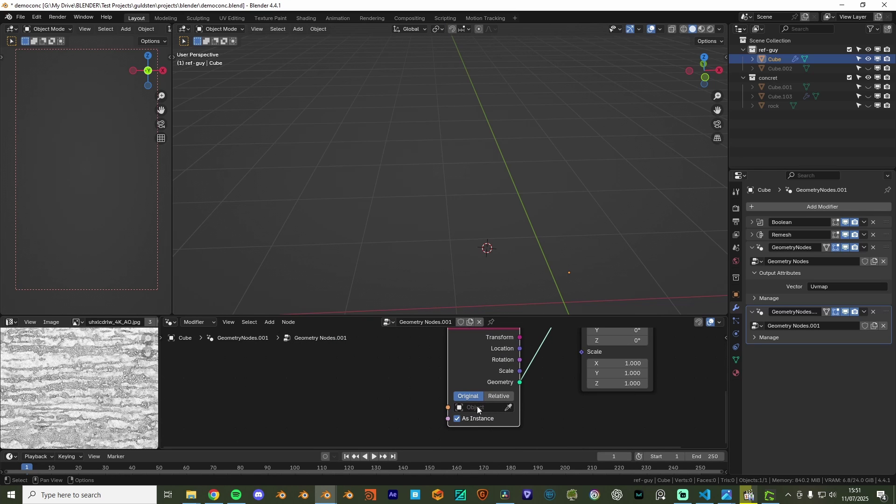
- Choose rock as the Object Info node's object, turn off As Instance, and move the node aside
left_click(478, 407)
left_click(471, 363)
left_click(457, 419)
middle_click_drag(548, 397, 461, 415)
scroll(461, 415, "down", 3)
left_click_drag(388, 376, 281, 370)
- Drive the instances' Rotation with a new vector Random Value node whose Max is 2 on all axes
left_click_drag(487, 346, 423, 422)
type("ran")
key("Return")
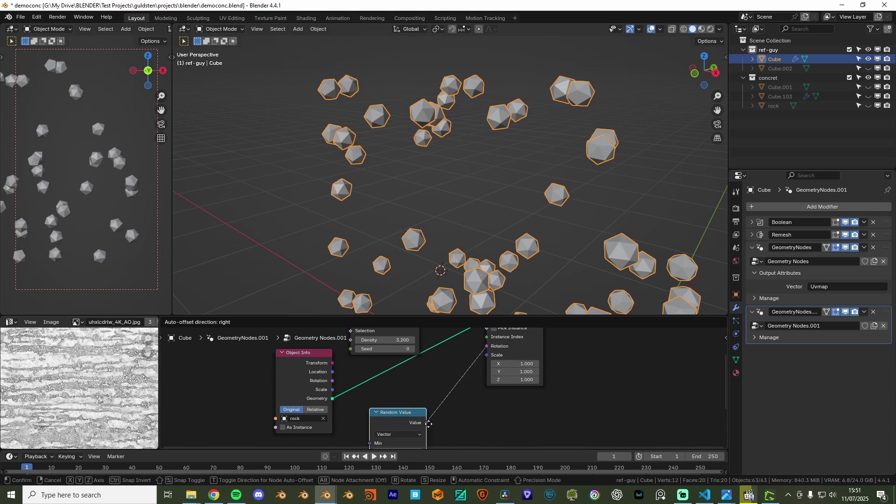
middle_click_drag(424, 414, 426, 364)
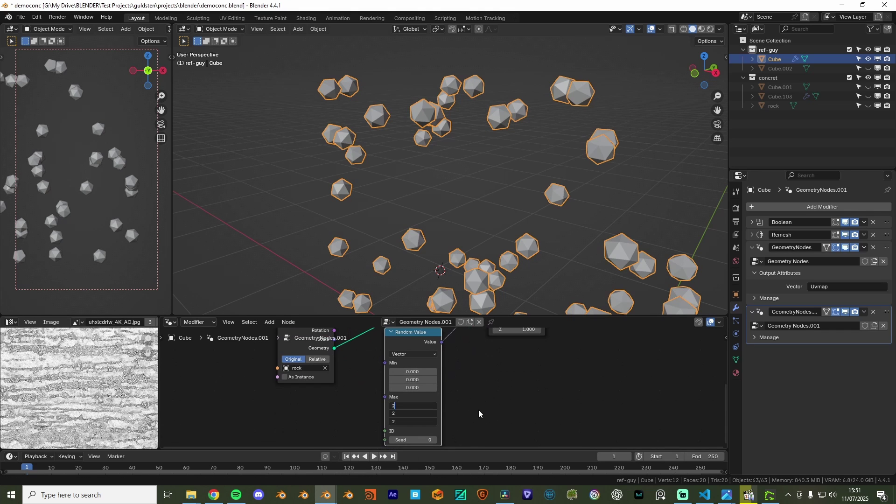
key("Return")
- Duplicate the Random Value node and connect the copy to the Scale input of Instance on Points
middle_click_drag(427, 263, 468, 260)
middle_click_drag(520, 335, 502, 397)
left_click_drag(393, 407, 354, 400)
key("shift+d")
left_click_drag(472, 374, 471, 367)
scroll(485, 374, "up", 2)
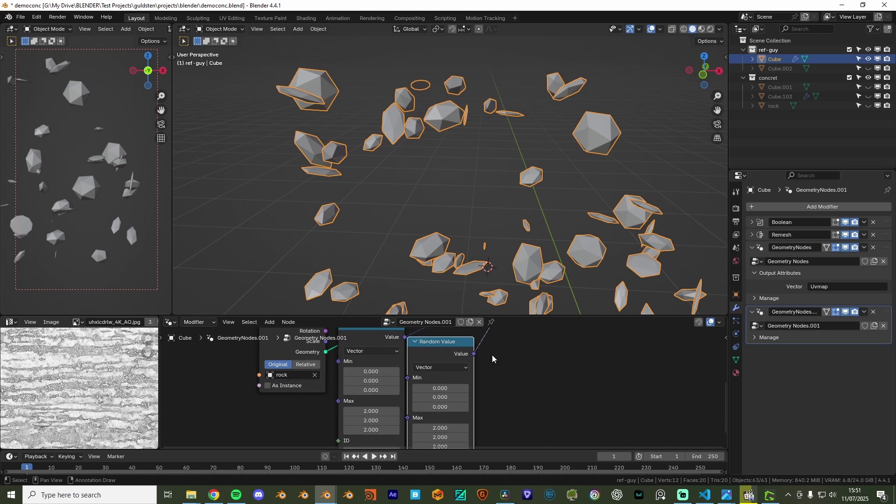
- Insert a Combine XYZ node before Scale and link the second Random Value output to its X, Y and Z inputs
left_click_drag(416, 392, 381, 396)
key("shift+a")
type("combine")
key("Return")
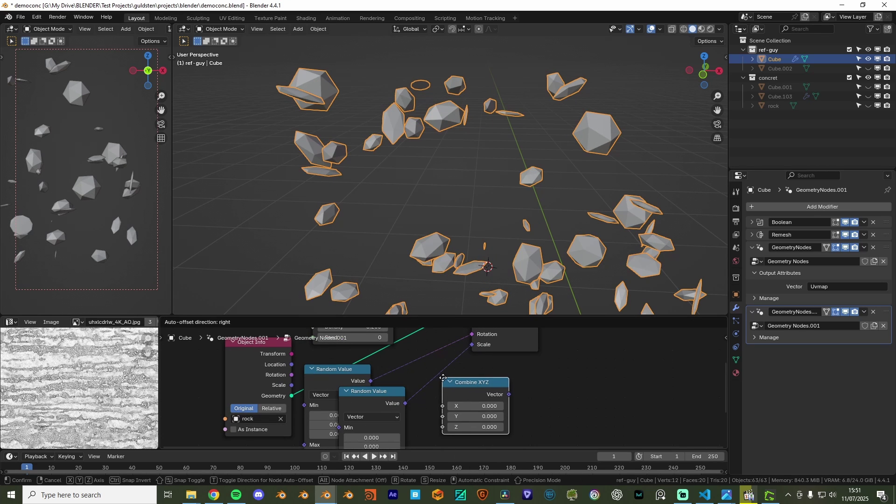
left_click(431, 365)
middle_click_drag(437, 405, 446, 366)
left_click_drag(415, 365, 441, 375)
- Set the scale Random Value node's Max to 0.05 on all three axes
middle_click_drag(441, 295, 439, 264)
scroll(441, 359, "down", 1)
middle_click_drag(441, 355, 436, 417)
middle_click_drag(506, 249, 559, 260)
middle_click_drag(392, 359, 441, 395)
scroll(433, 407, "down", 1)
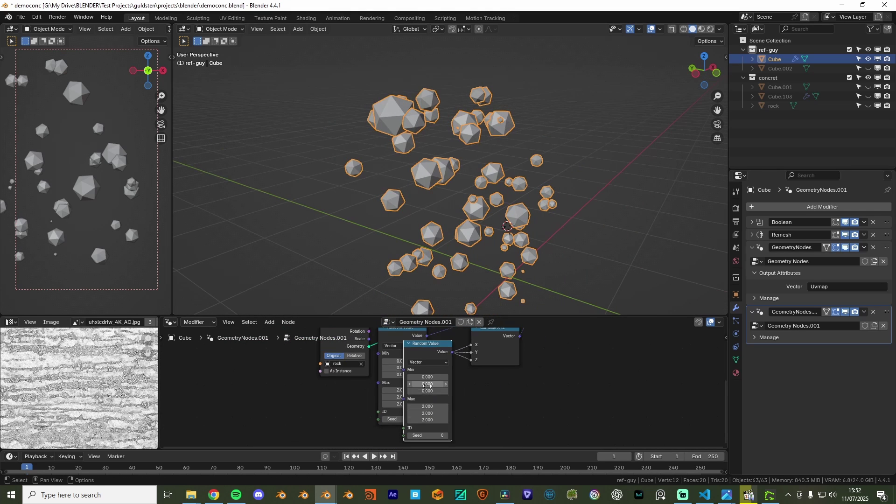
key("Return")
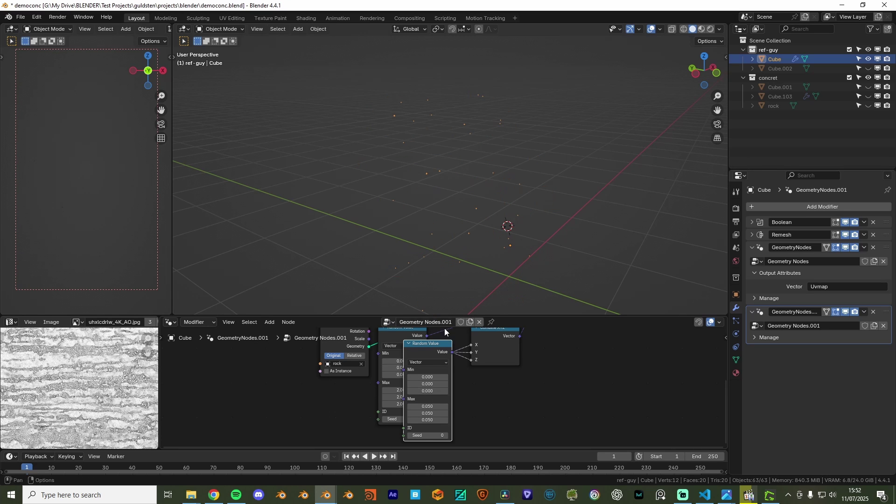
- Set the scale Random Value node's Max to 0.08 on all three axes
scroll(439, 352, "up", 1)
scroll(492, 228, "up", 6)
mouse_move(492, 228)
middle_mouse_down()
mouse_move(482, 226)
mouse_move(497, 227)
middle_mouse_up()
left_click_drag(429, 407, 428, 422)
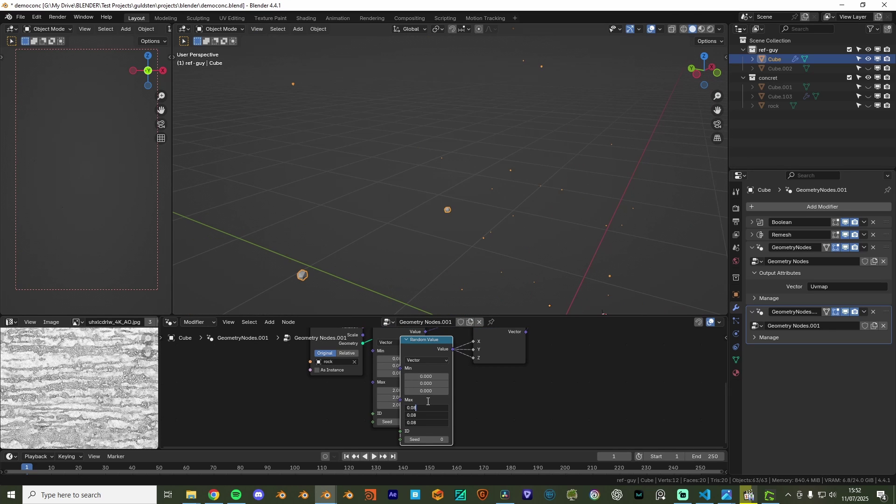
scroll(446, 385, "down", 2)
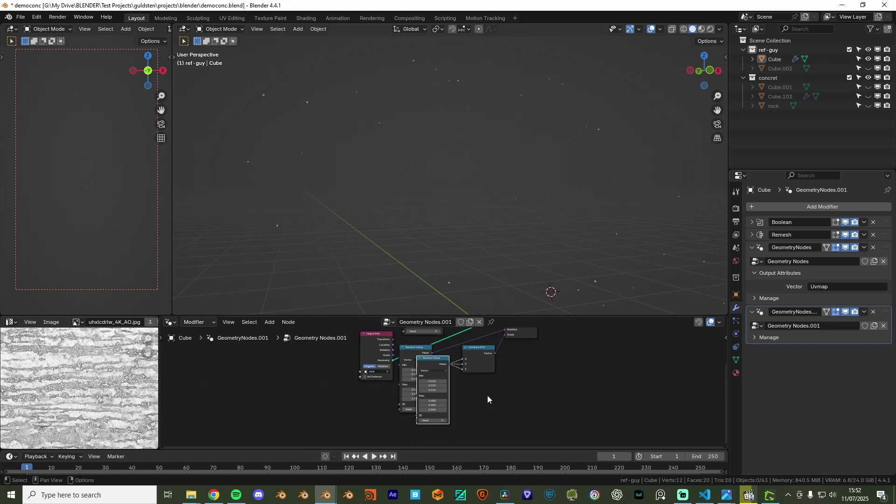
- Move the Group Output node away and insert a Join Geometry node between it and Instance on Points
middle_click_drag(487, 392, 337, 448)
scroll(407, 373, "up", 2)
middle_click_drag(427, 350, 467, 368)
left_click_drag(454, 358, 531, 357)
key("shift+a")
type("join")
key("Return")
left_click(439, 382)
- Link the Group Input geometry into Join Geometry to output the concrete block together with the rocks
scroll(327, 362, "down", 3)
middle_click_drag(286, 353, 417, 373)
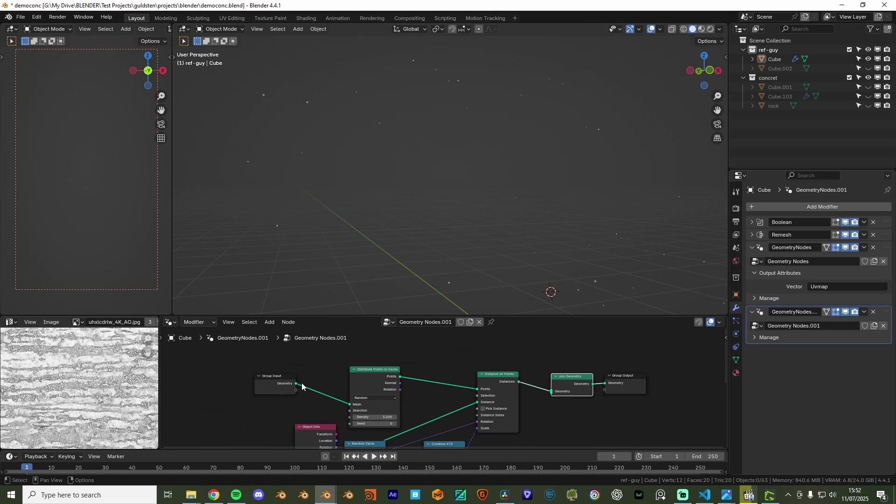
left_click_drag(548, 393, 549, 393)
- Select the concrete block and set the Distribute Points on Faces density to 10
middle_click_drag(444, 232, 462, 224)
left_click(463, 225)
scroll(376, 427, "up", 2)
middle_click_drag(376, 428, 438, 399)
scroll(438, 399, "up", 1)
left_click(440, 389)
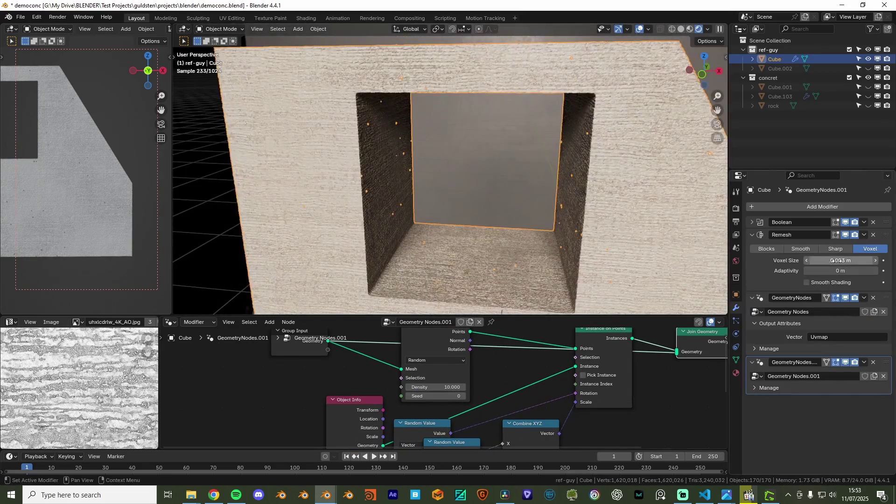
middle_click_drag(589, 181, 452, 205)
scroll(492, 192, "up", 2)
scroll(452, 205, "down", 3)
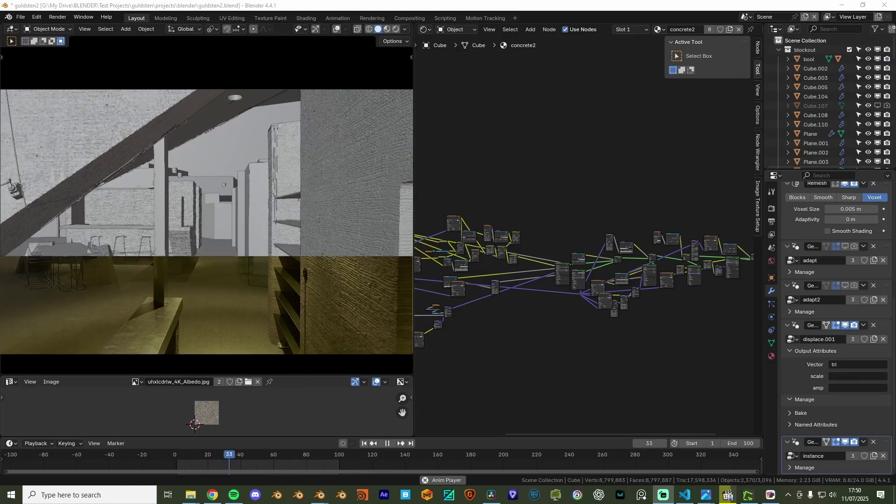